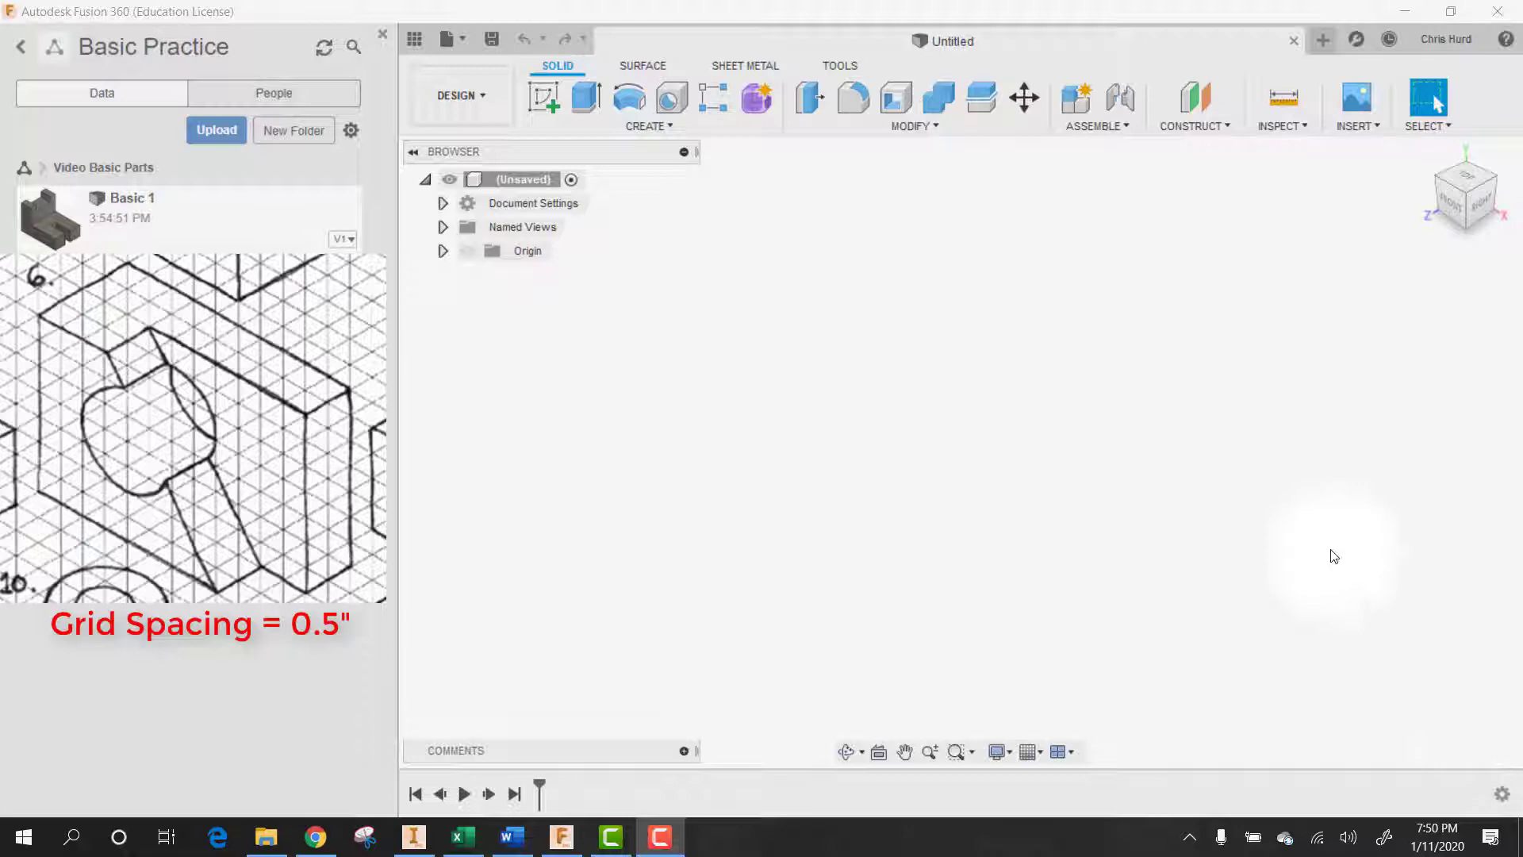
- On the front plane, draw a 2-point rectangle of 5 × 4 in anchored at the origin
{"action": "left_click", "coordinate": [555, 118]}
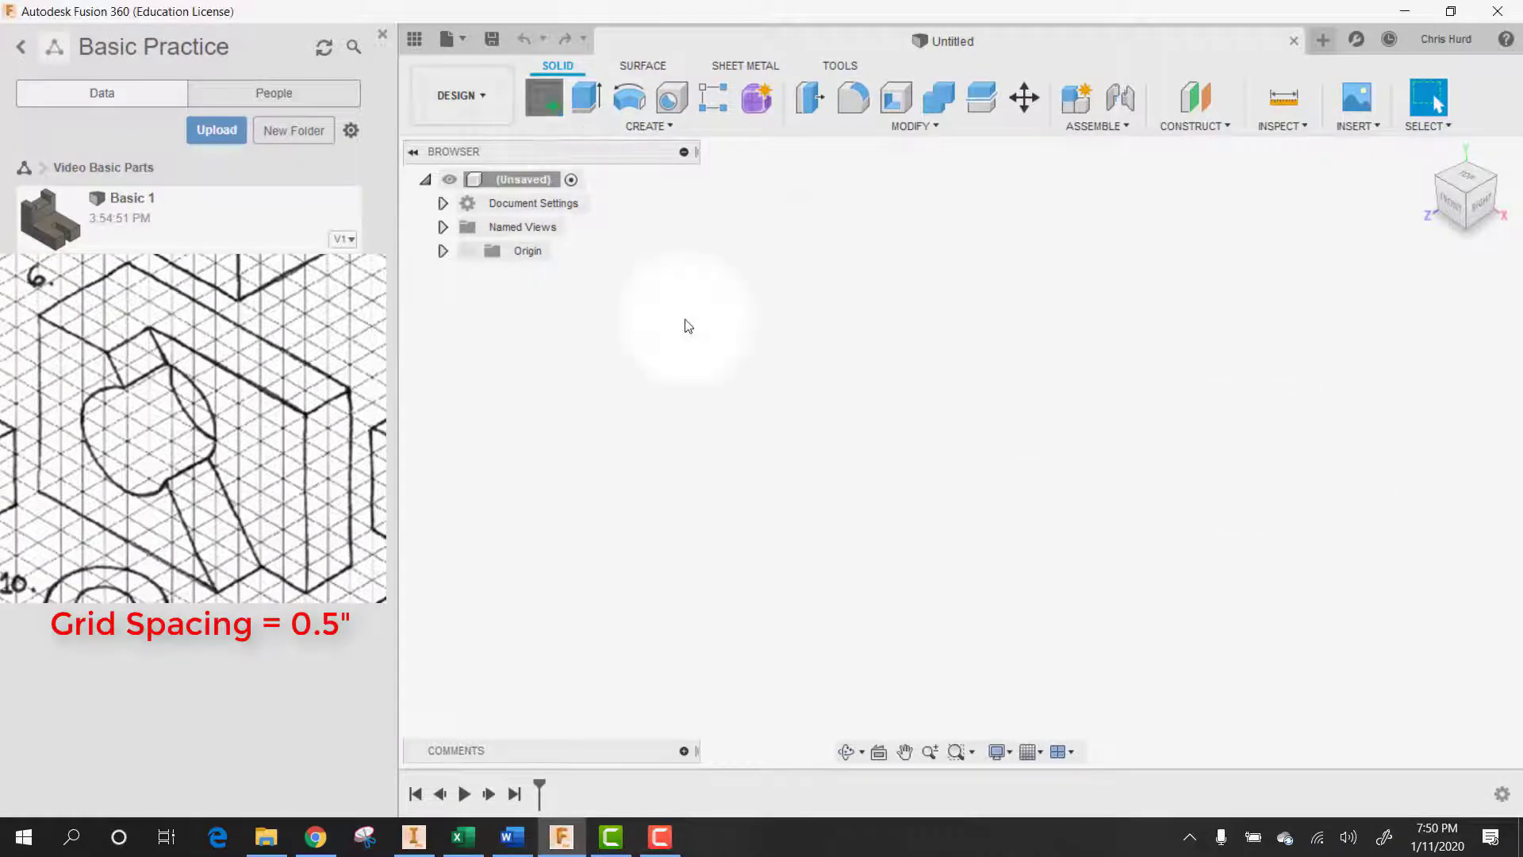
{"action": "left_click", "coordinate": [1012, 435]}
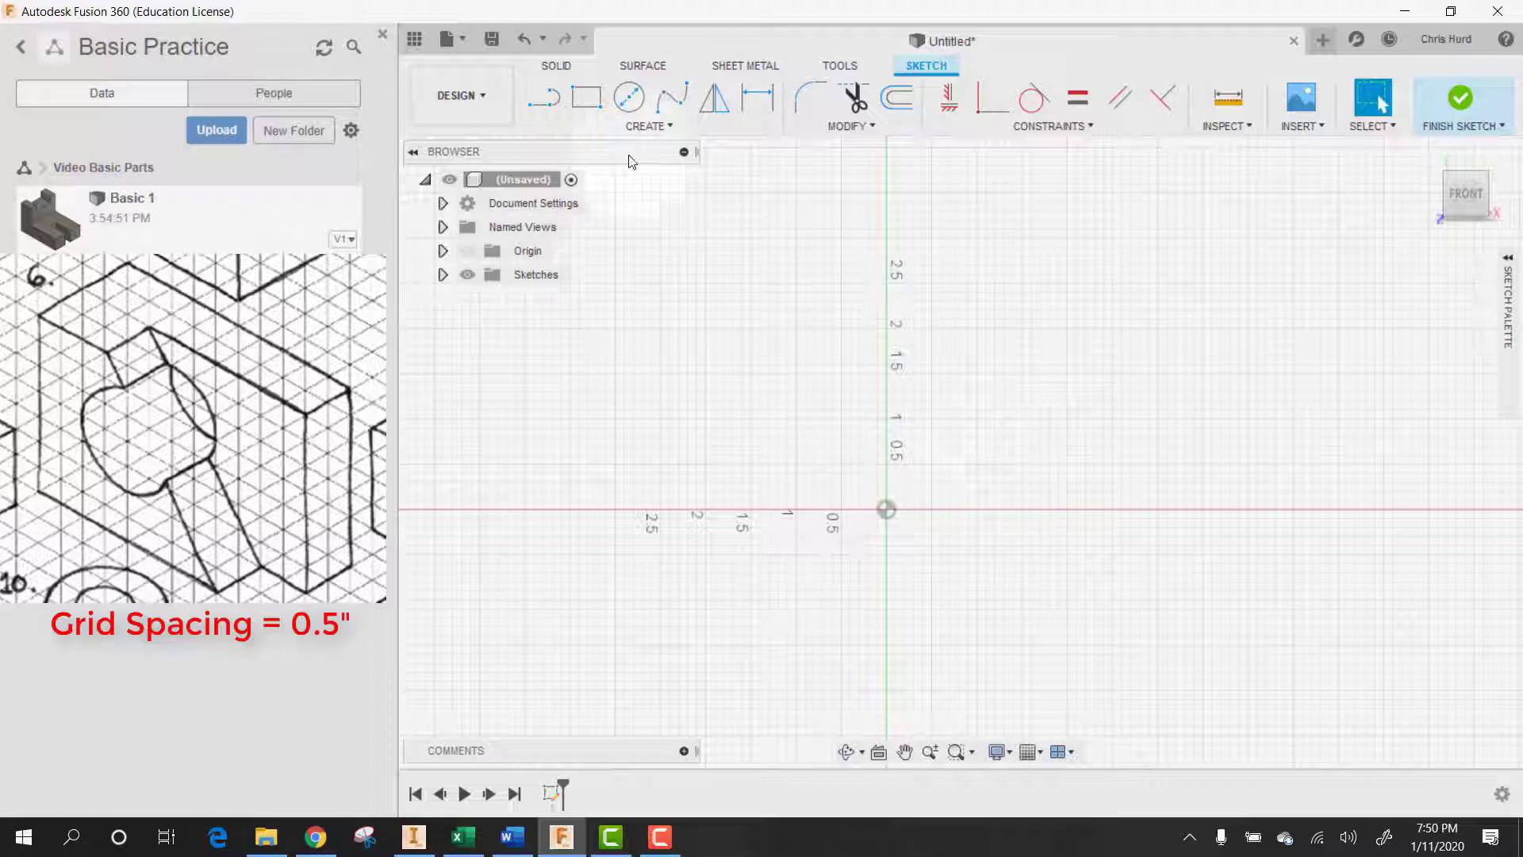
{"action": "left_click", "coordinate": [586, 99]}
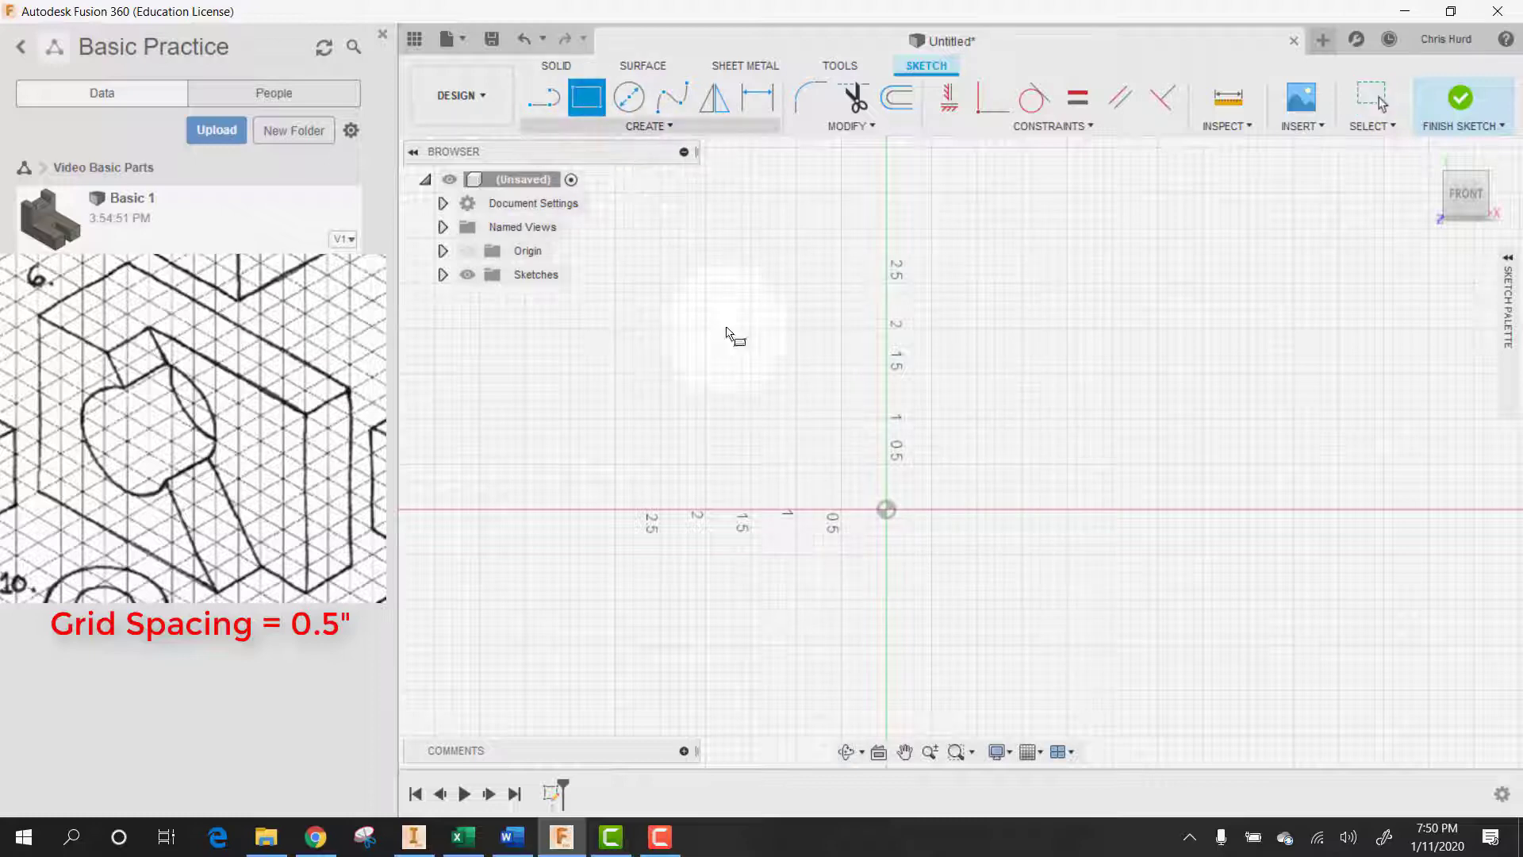
{"action": "left_click", "coordinate": [887, 510]}
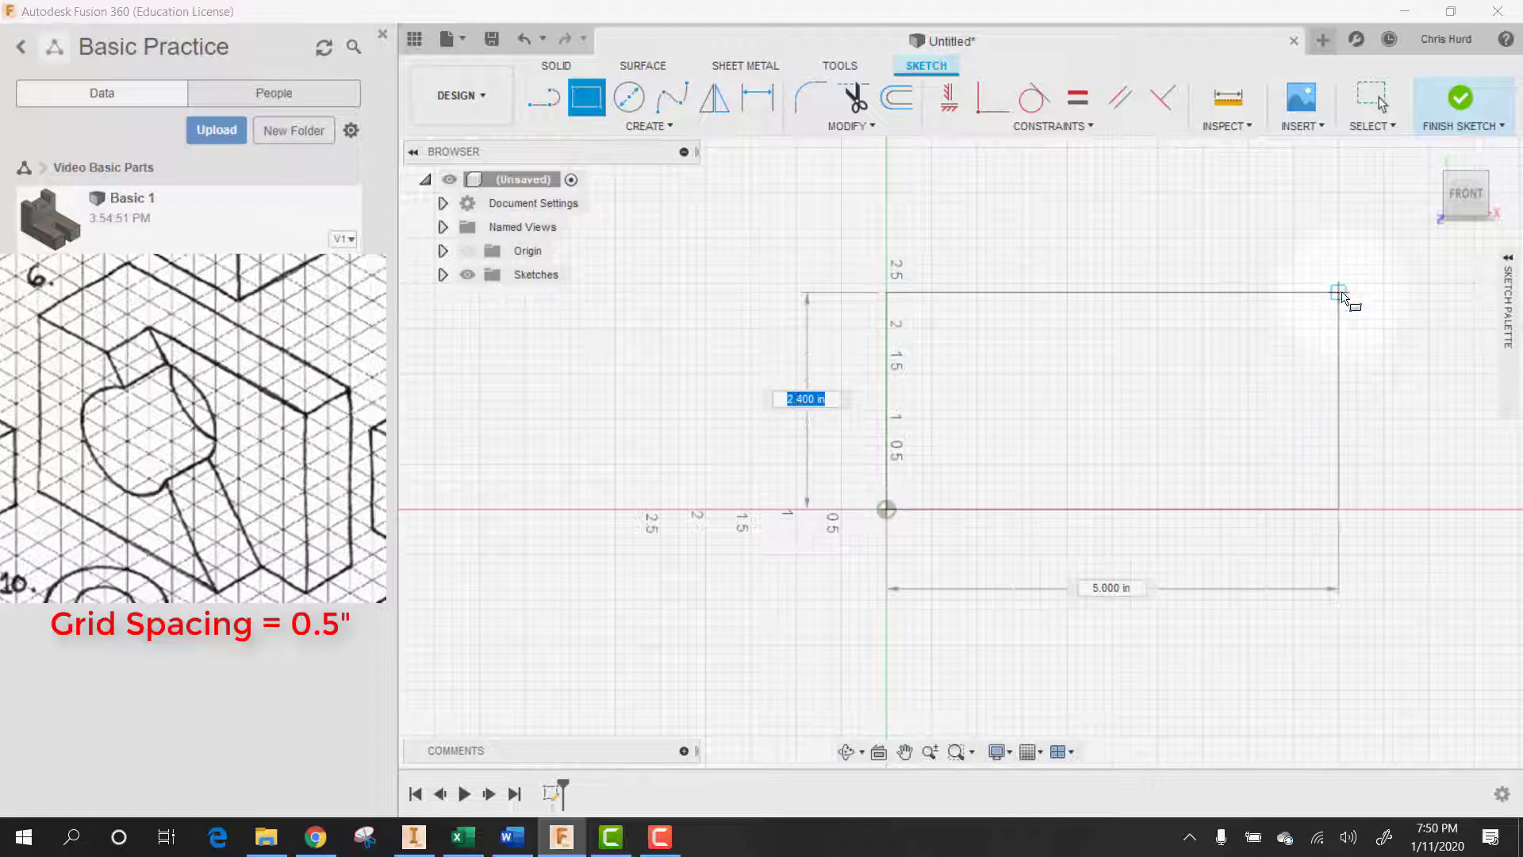
{"action": "type", "text": "4"}
{"action": "key", "text": "Tab"}
{"action": "type", "text": "5"}
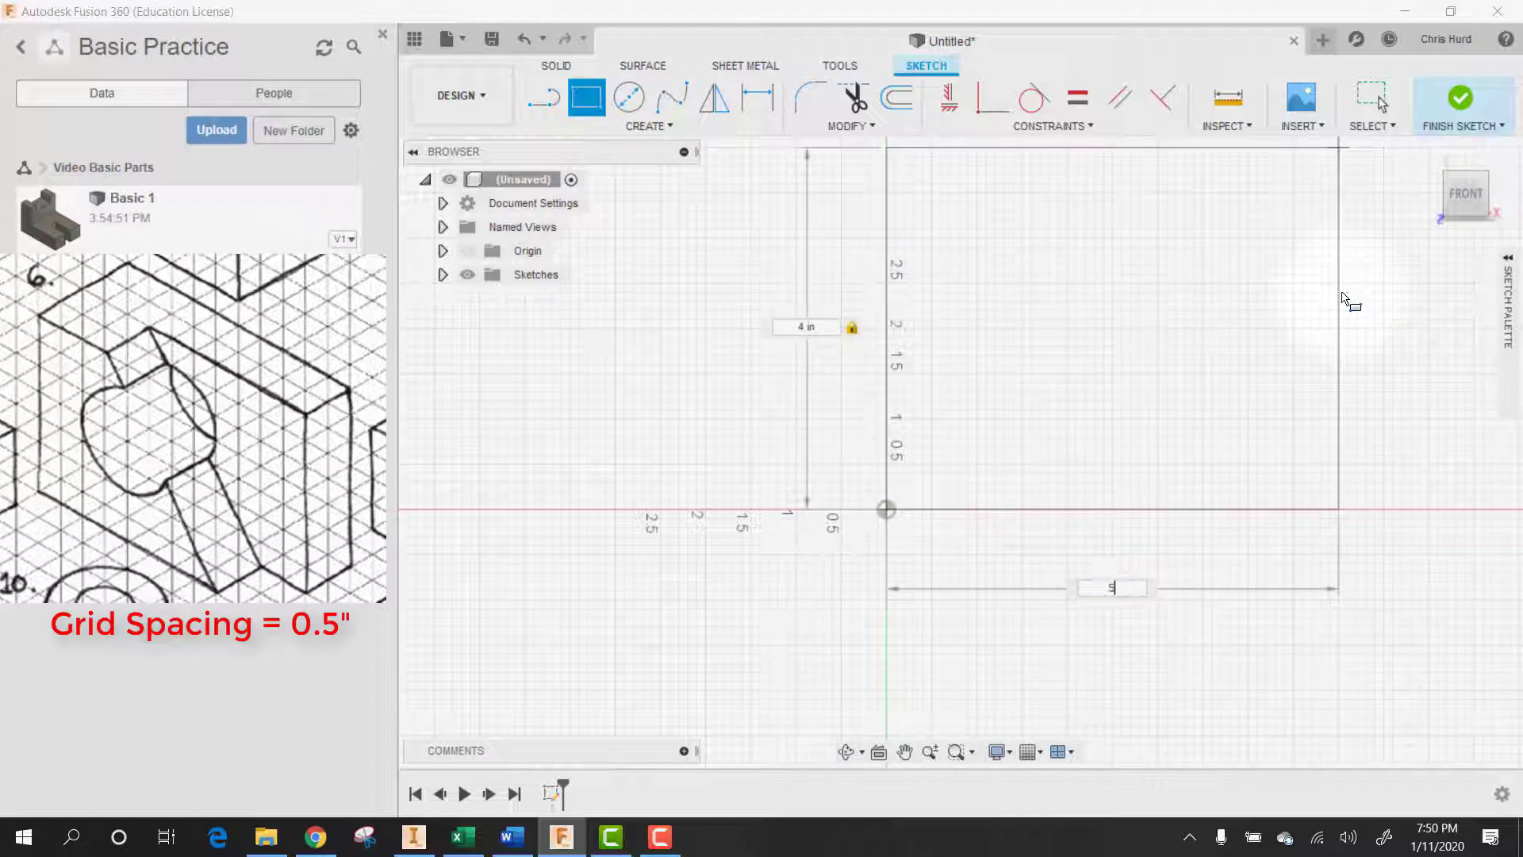
{"action": "key", "text": "Return"}
{"action": "key", "text": "Escape"}
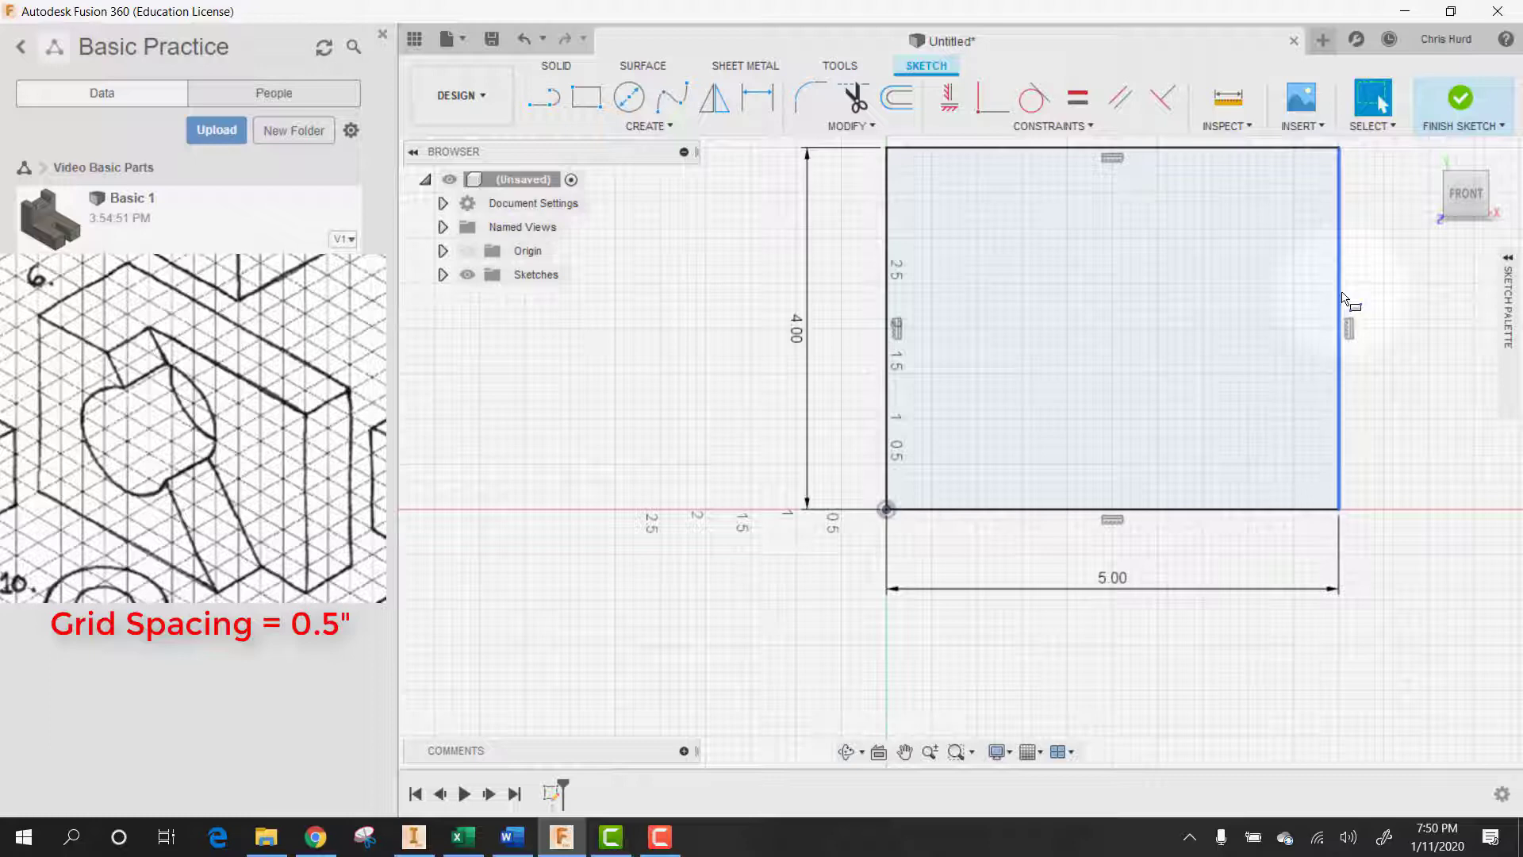
- Press Pull the rectangle profile 2 in into a new solid body
{"action": "left_click", "coordinate": [1206, 287]}
{"action": "right_click", "coordinate": [1205, 288]}
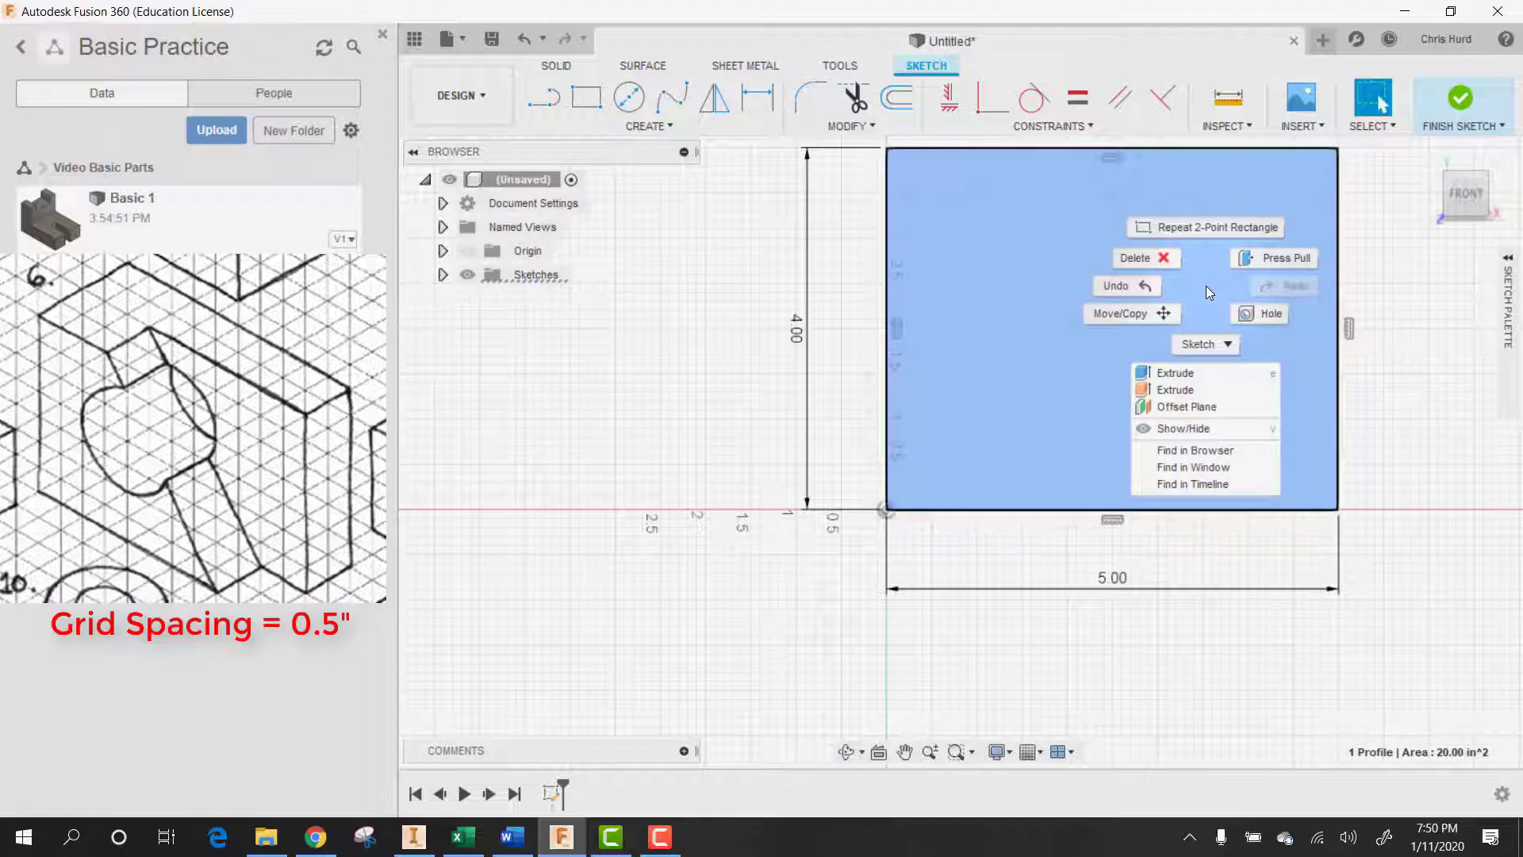
{"action": "left_click", "coordinate": [1302, 272]}
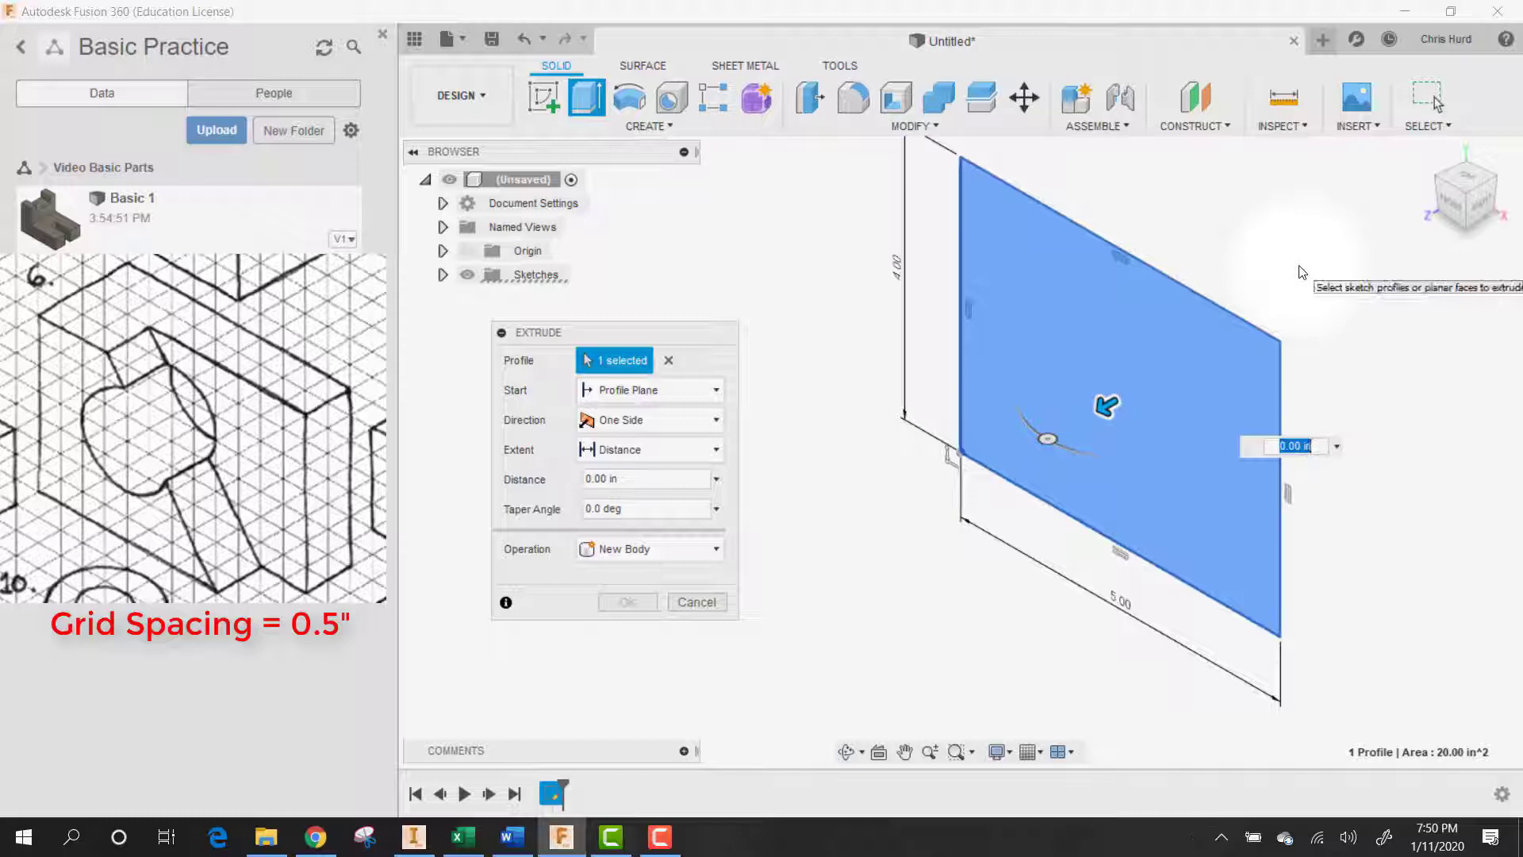
{"action": "type", "text": "2"}
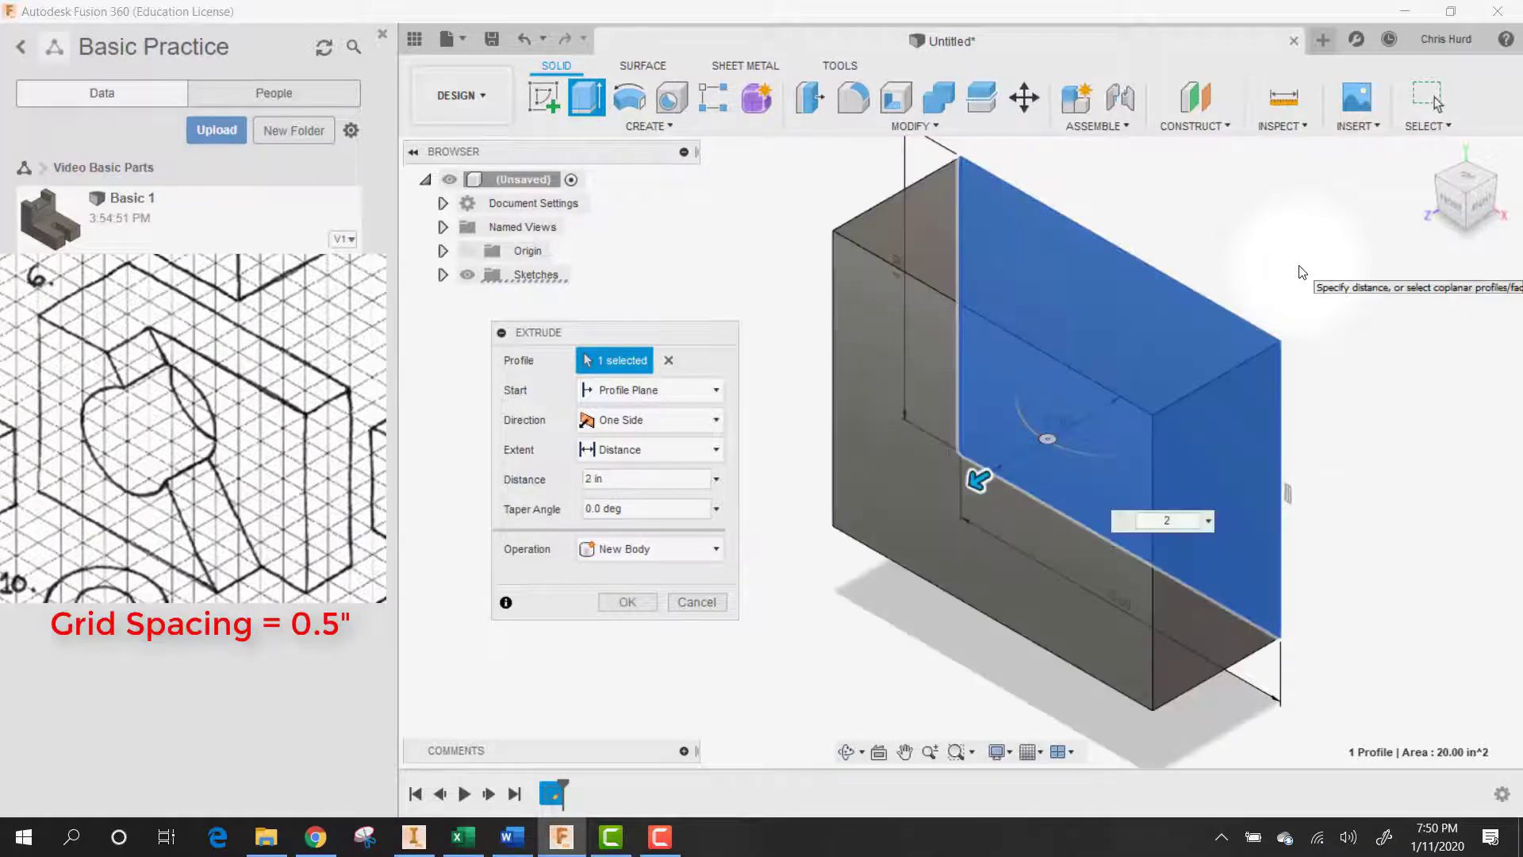
{"action": "key", "text": "Return"}
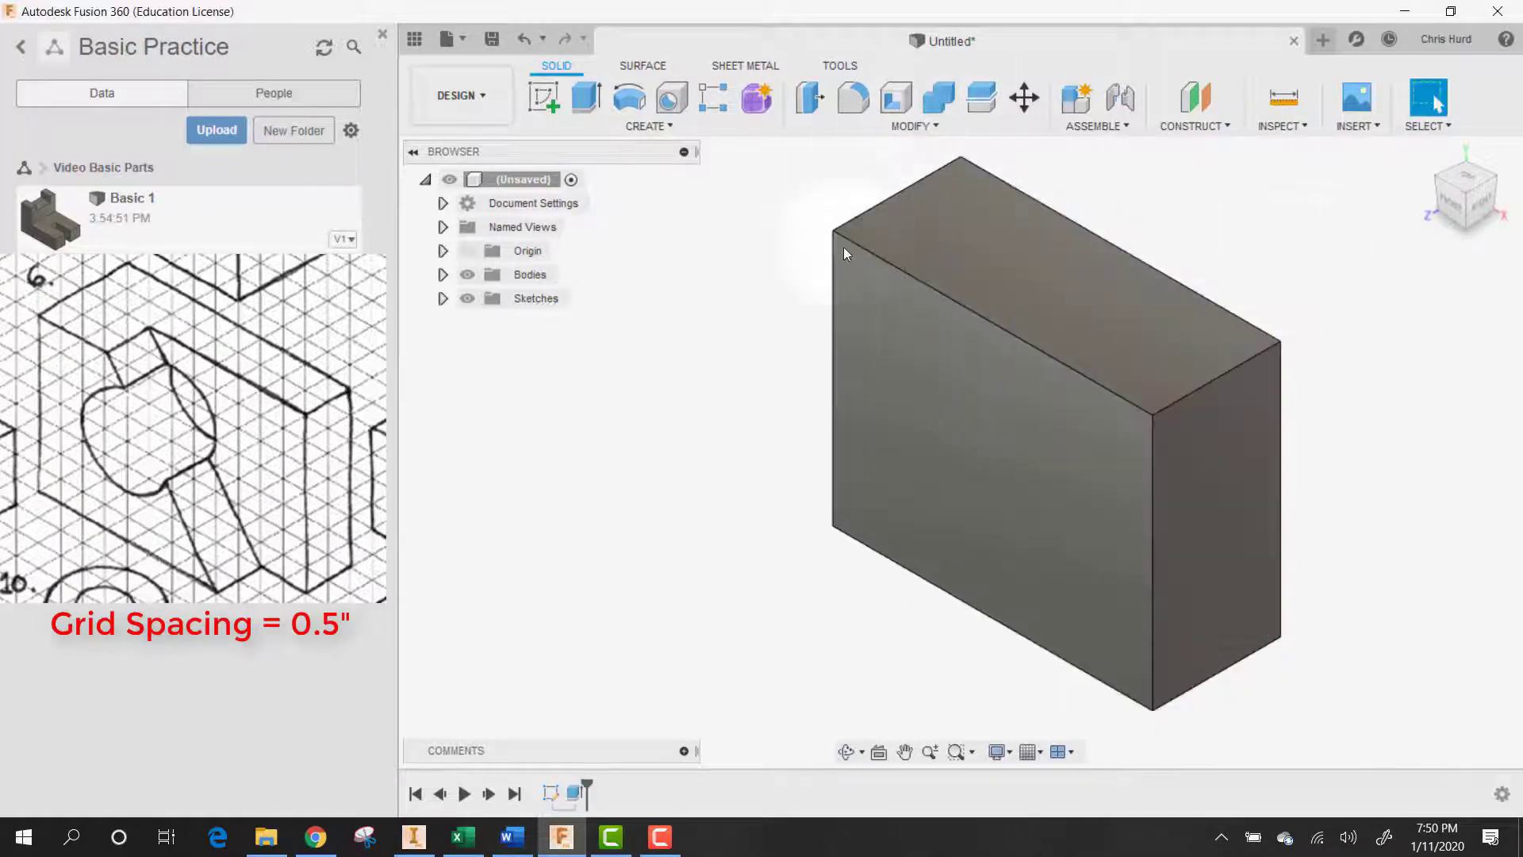
- Start a sketch on the block's front face and draw one line from the top edge to the bottom edge
{"action": "left_click", "coordinate": [543, 97]}
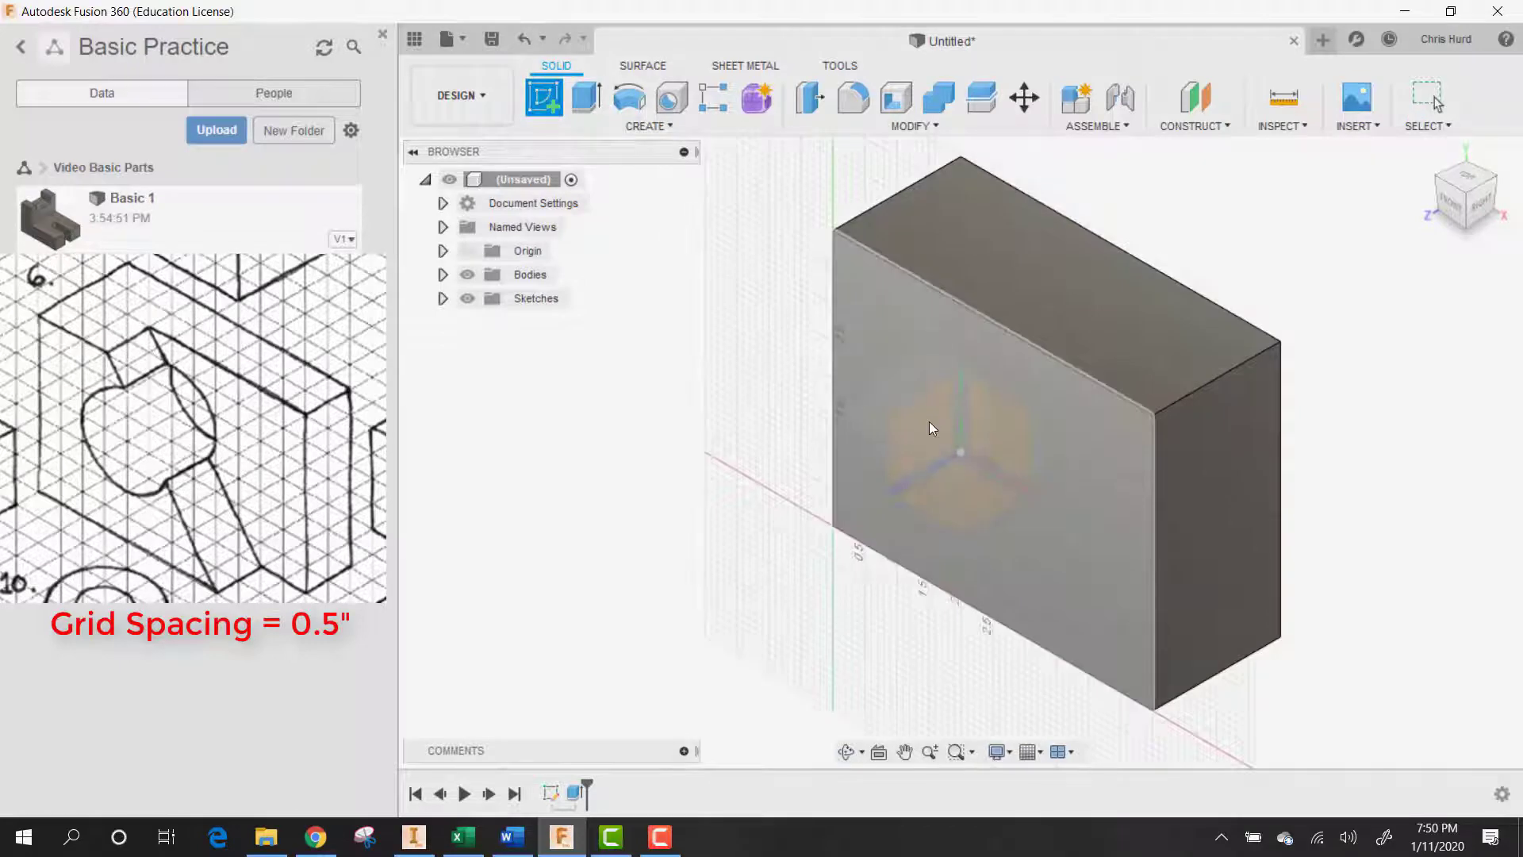
{"action": "left_click", "coordinate": [937, 417]}
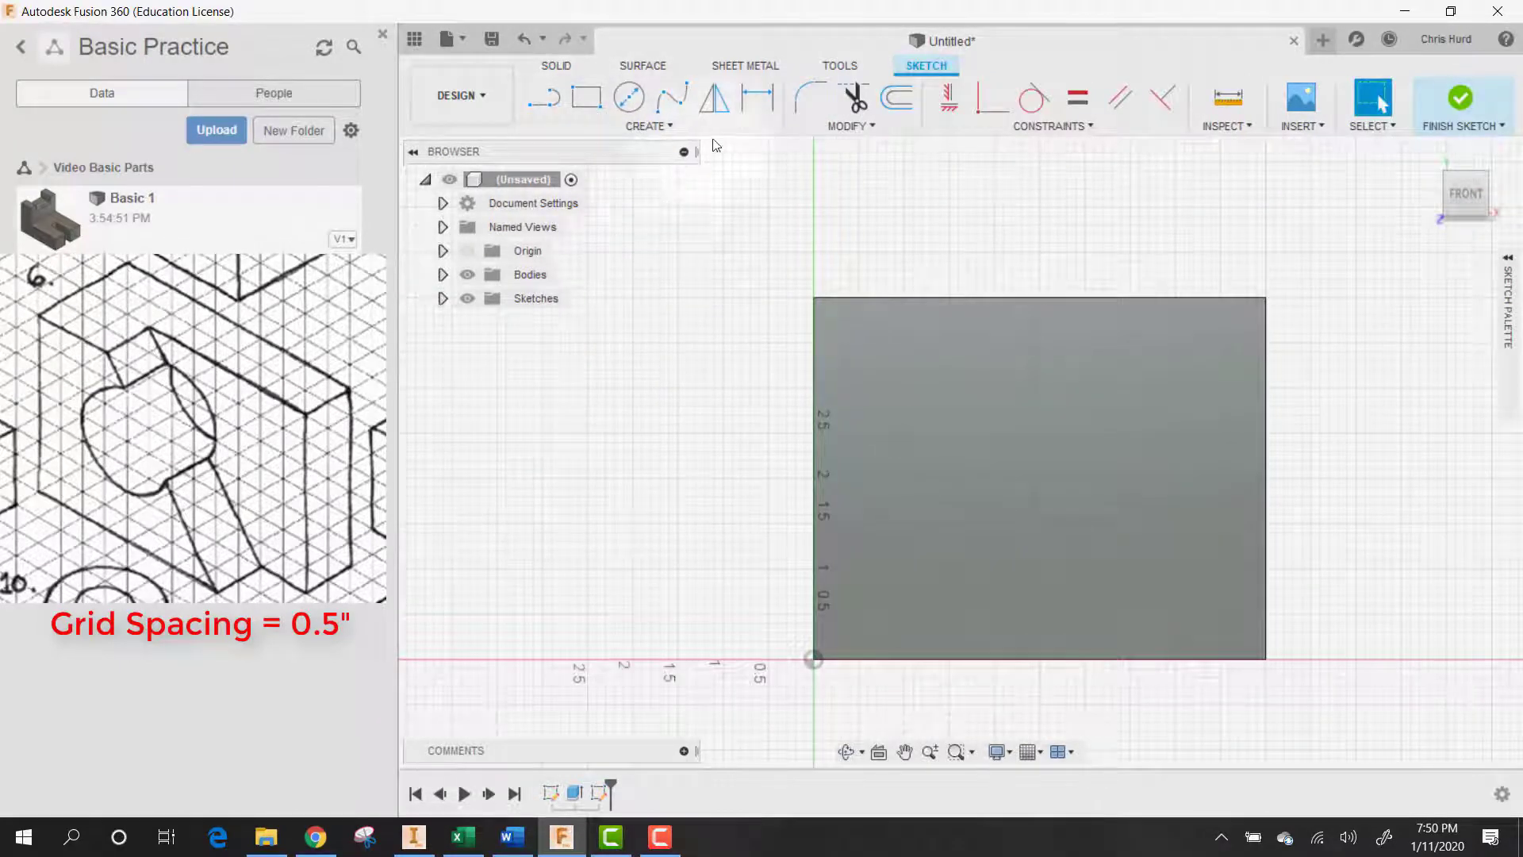
{"action": "left_click", "coordinate": [543, 97]}
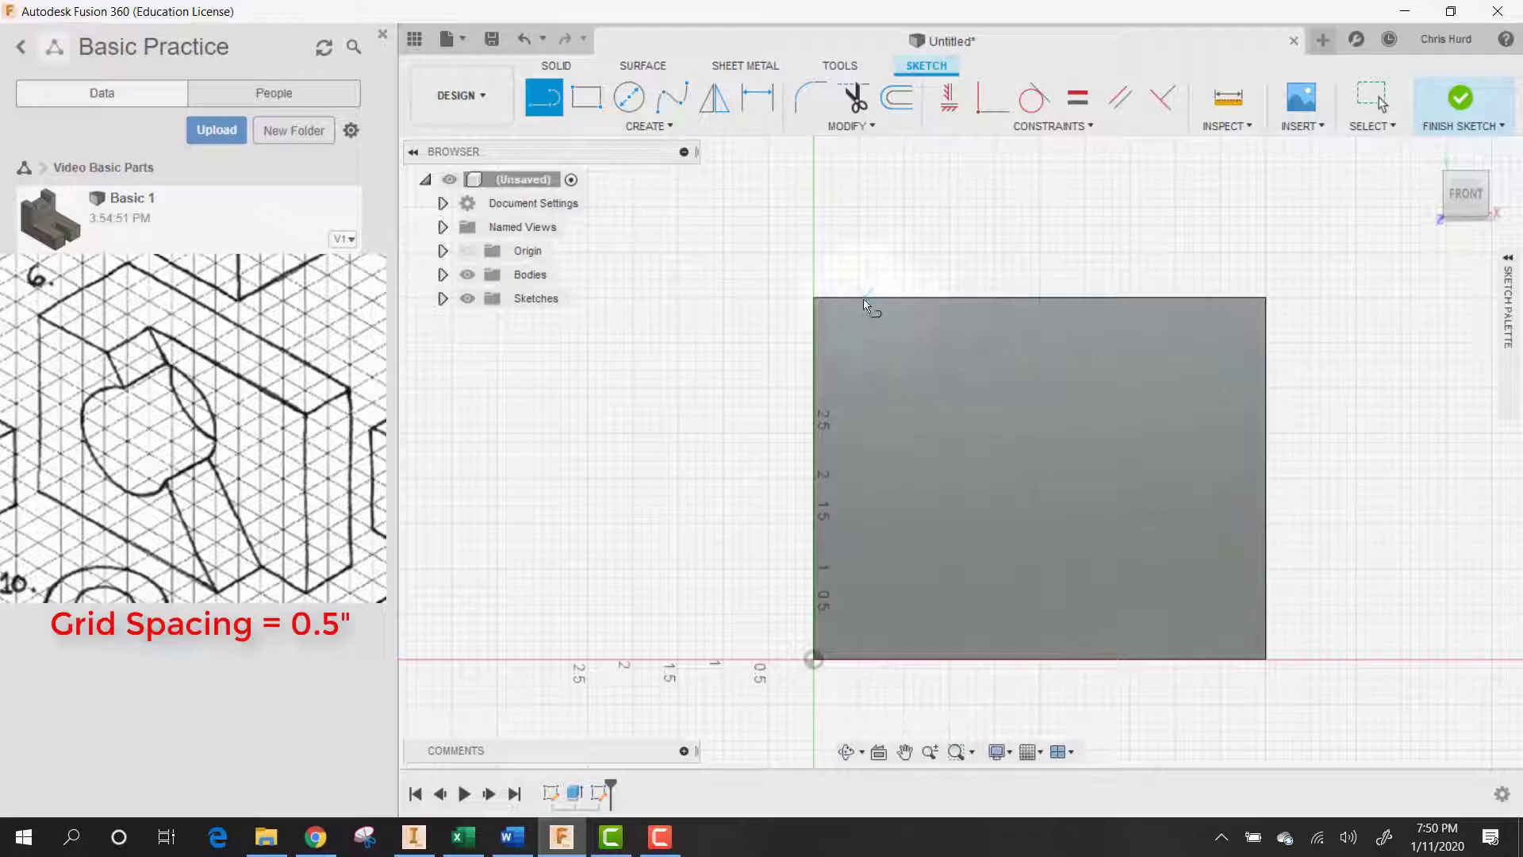
{"action": "left_click", "coordinate": [962, 298]}
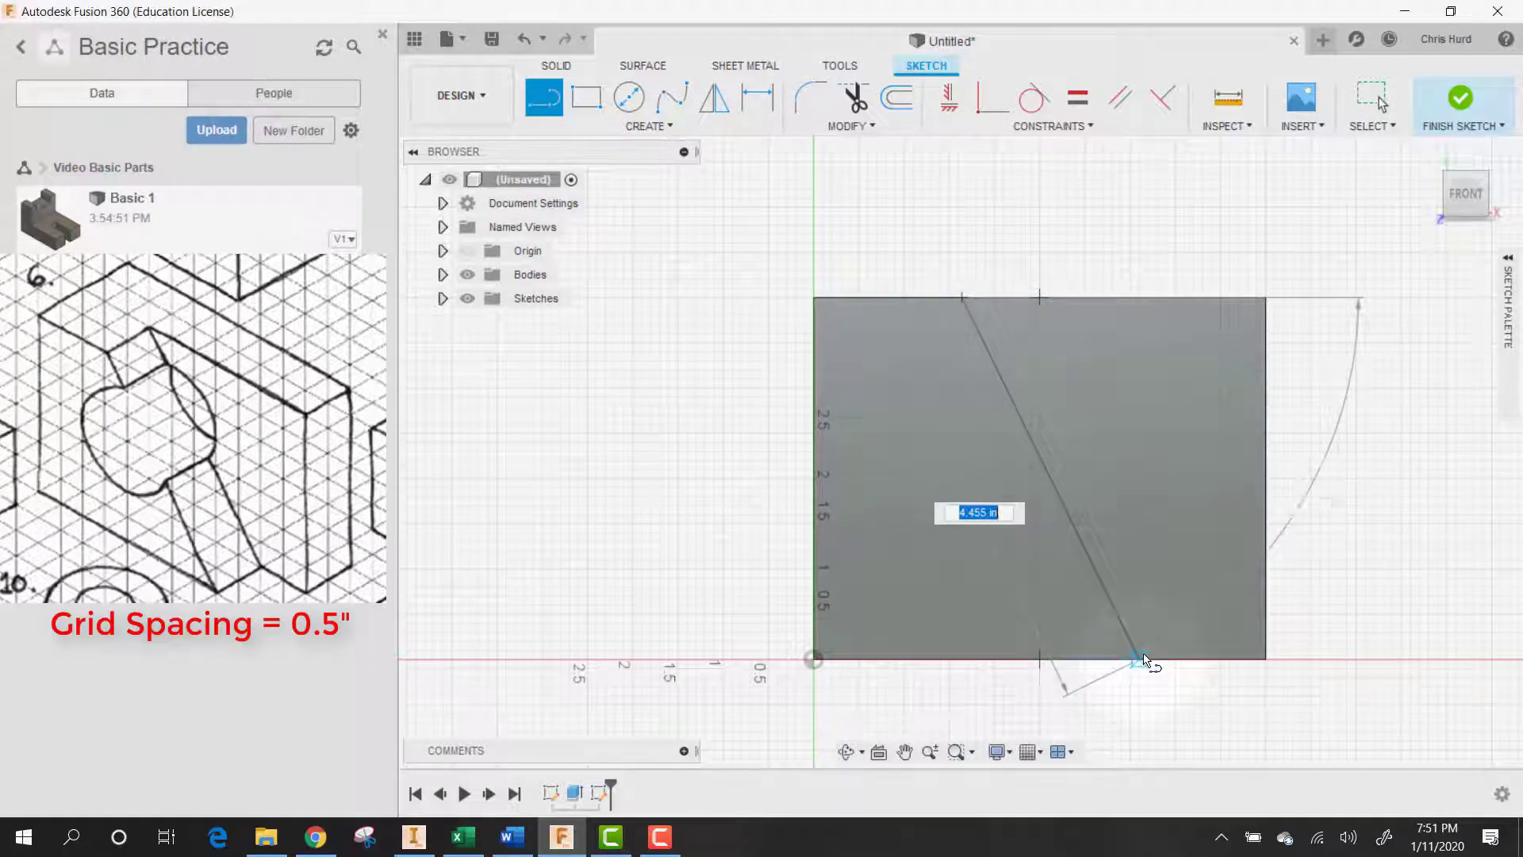
{"action": "double_click", "coordinate": [1140, 660]}
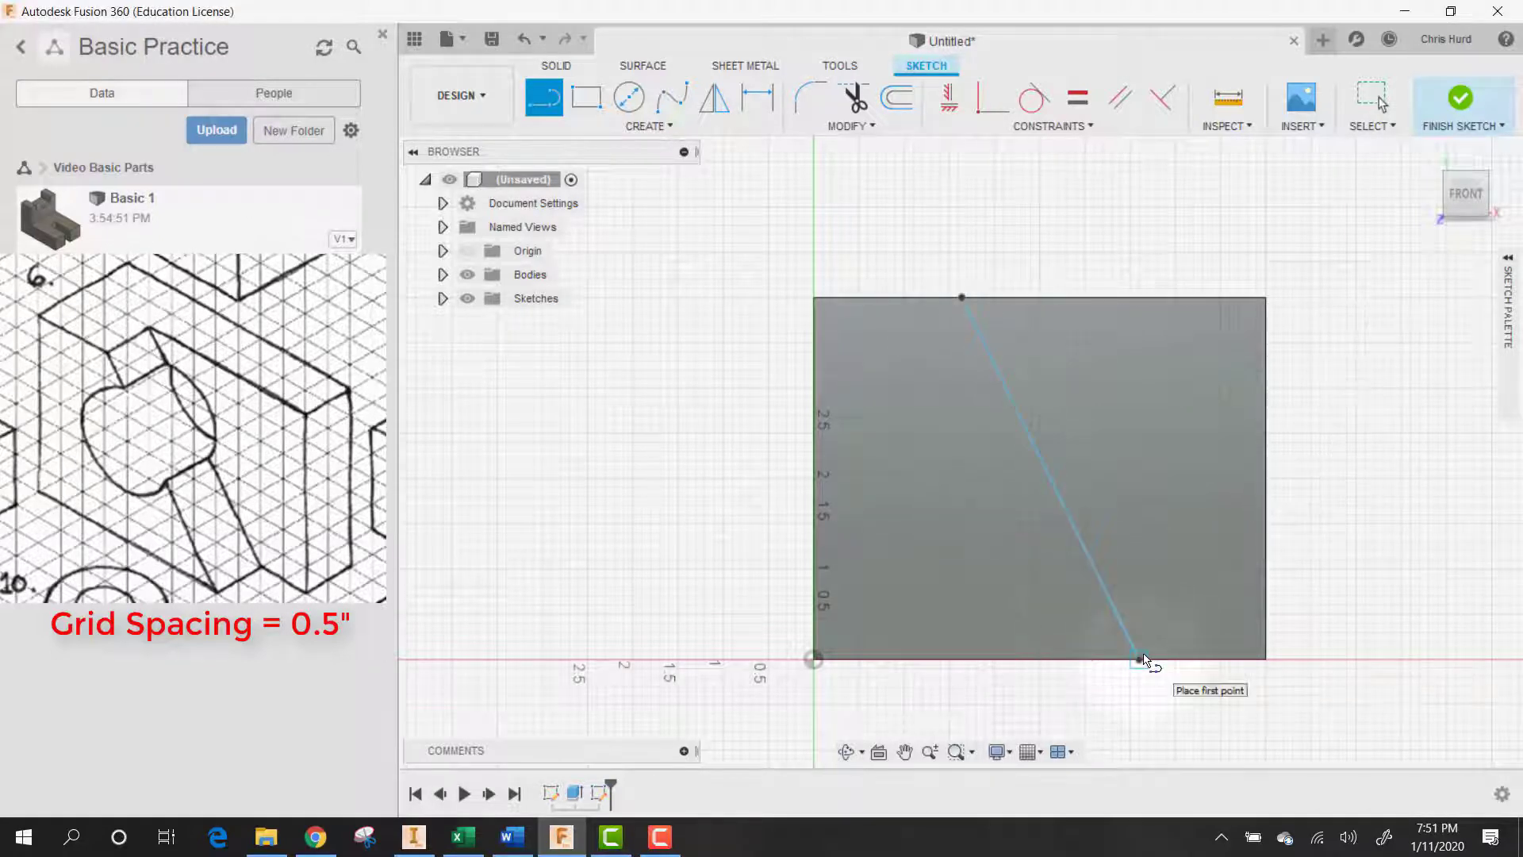
- Dimension the line's top end 1.5 in from the top-left corner and its bottom end 3.461 in from the origin
{"action": "left_click", "coordinate": [758, 97]}
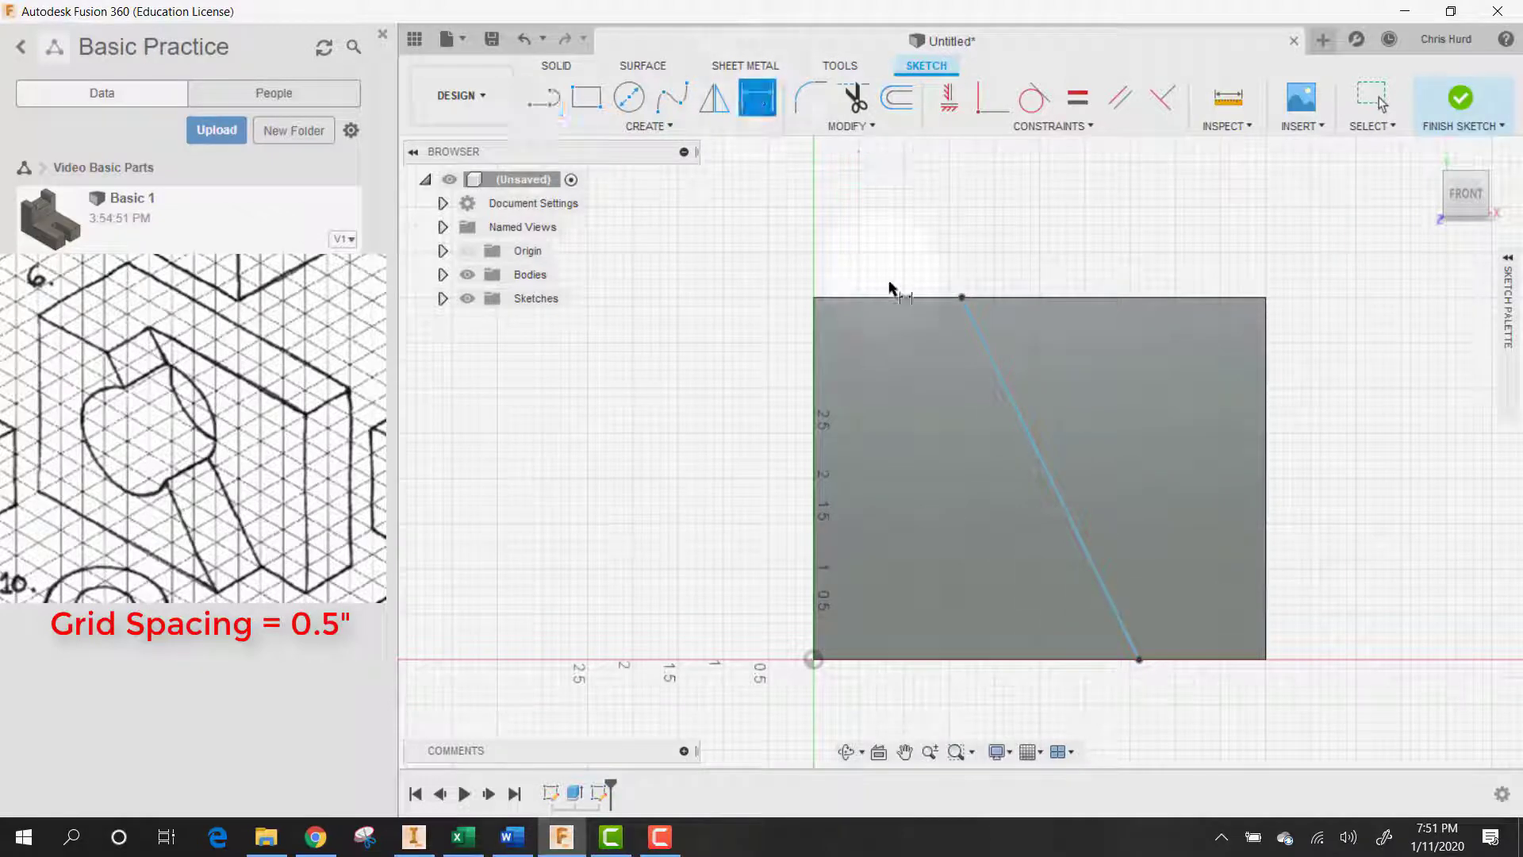
{"action": "left_click", "coordinate": [815, 298]}
{"action": "left_click", "coordinate": [962, 297]}
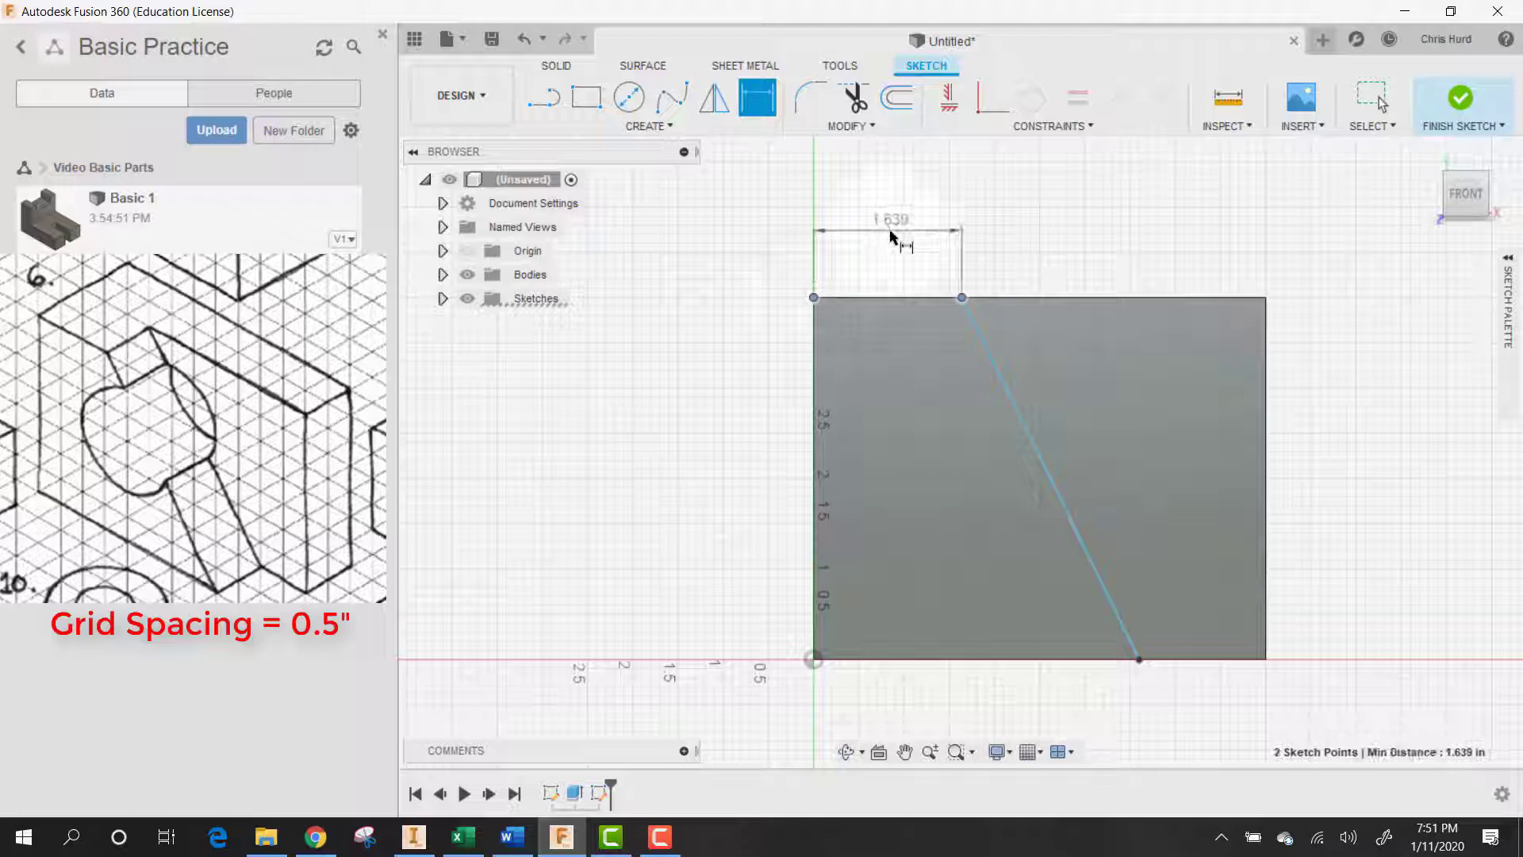
{"action": "left_click", "coordinate": [892, 237]}
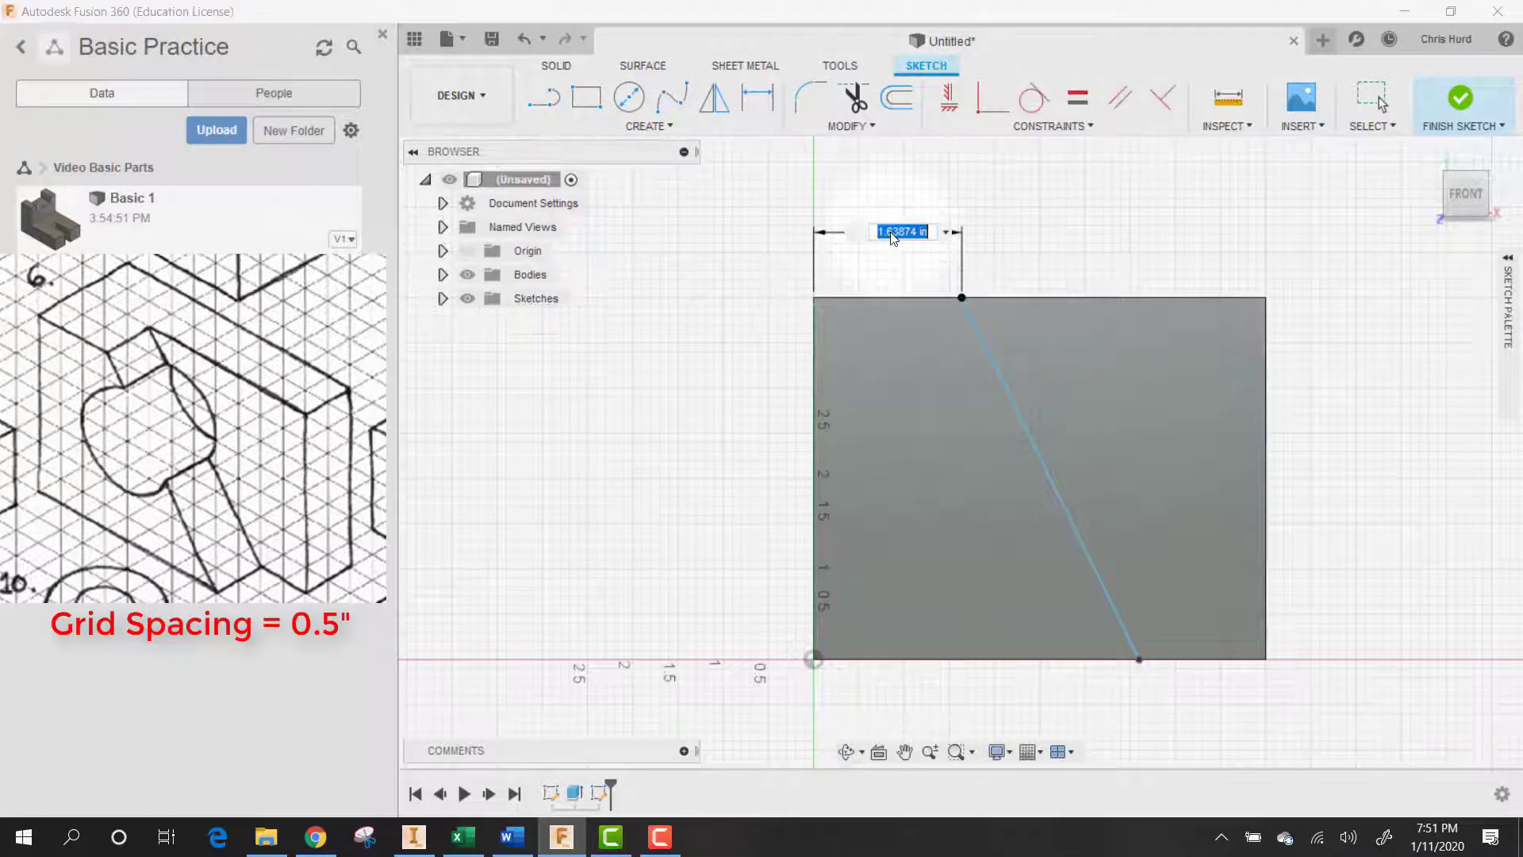
{"action": "key", "text": "BackSpace"}
{"action": "type", "text": "1.5"}
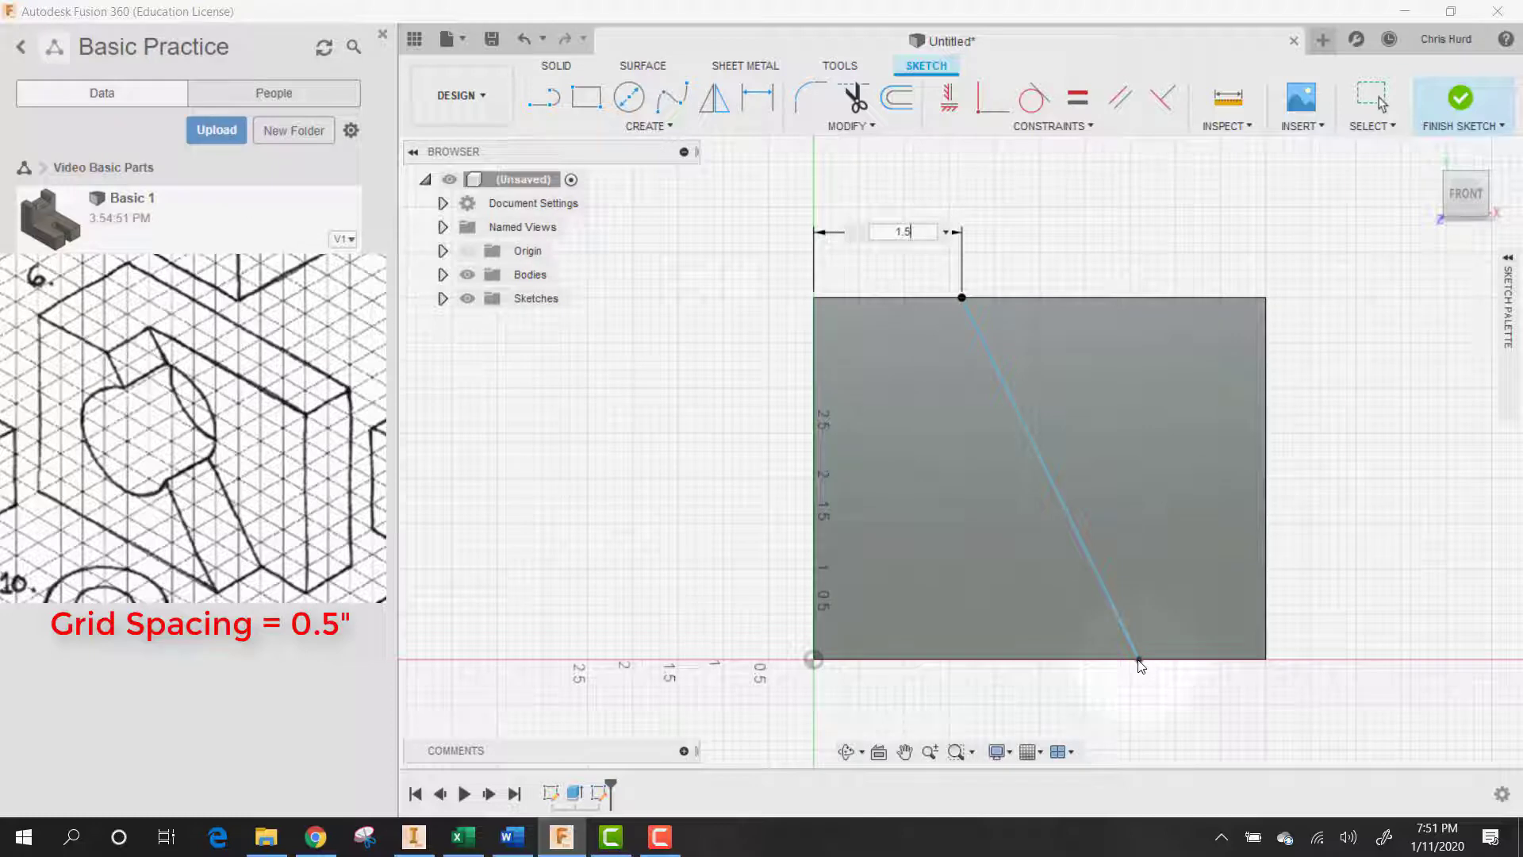
{"action": "key", "text": "Return"}
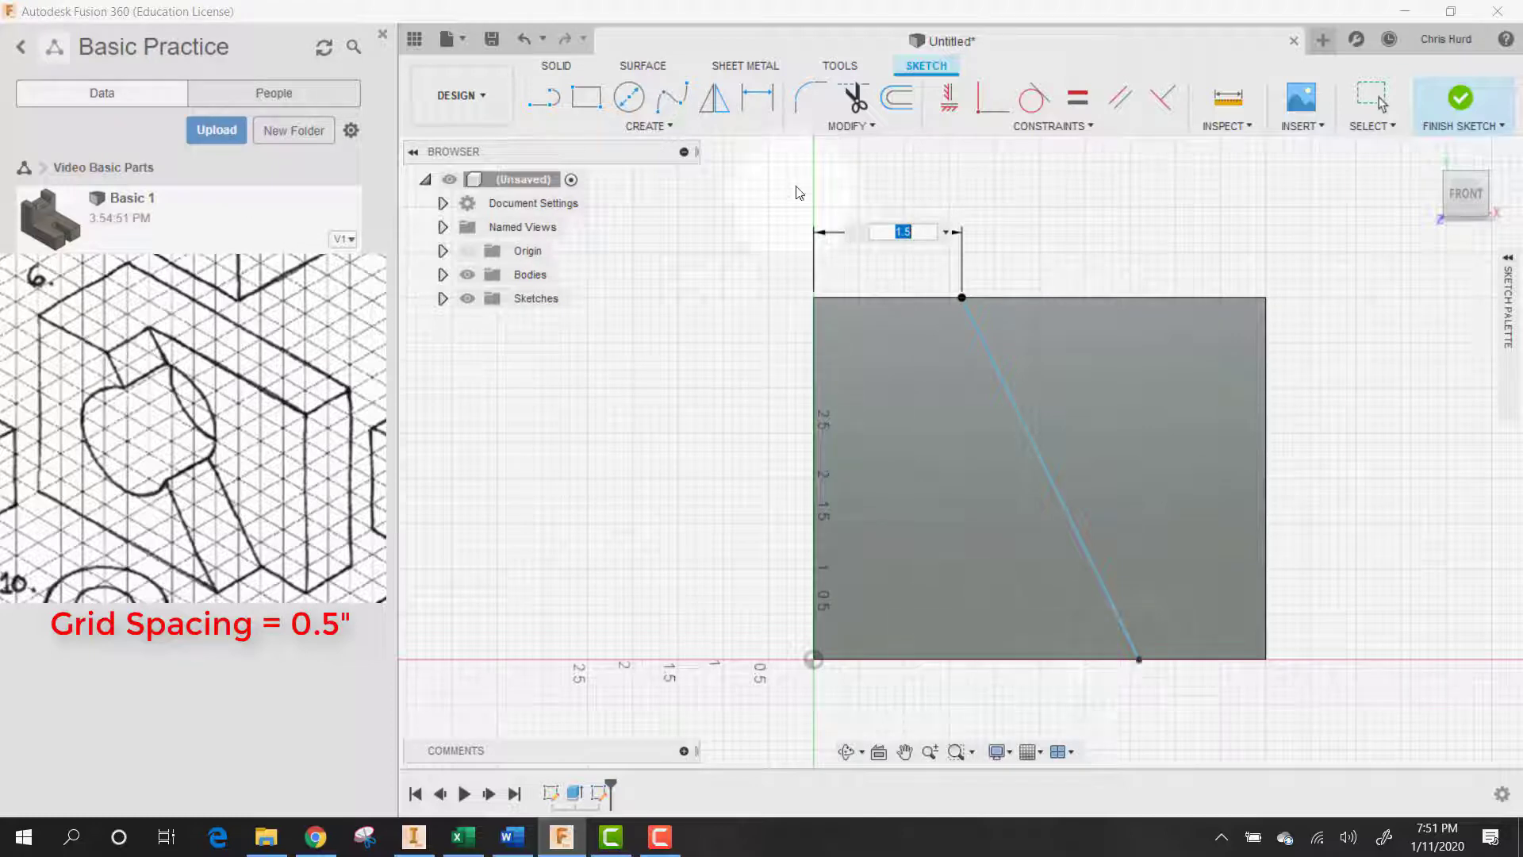
{"action": "key", "text": "Return"}
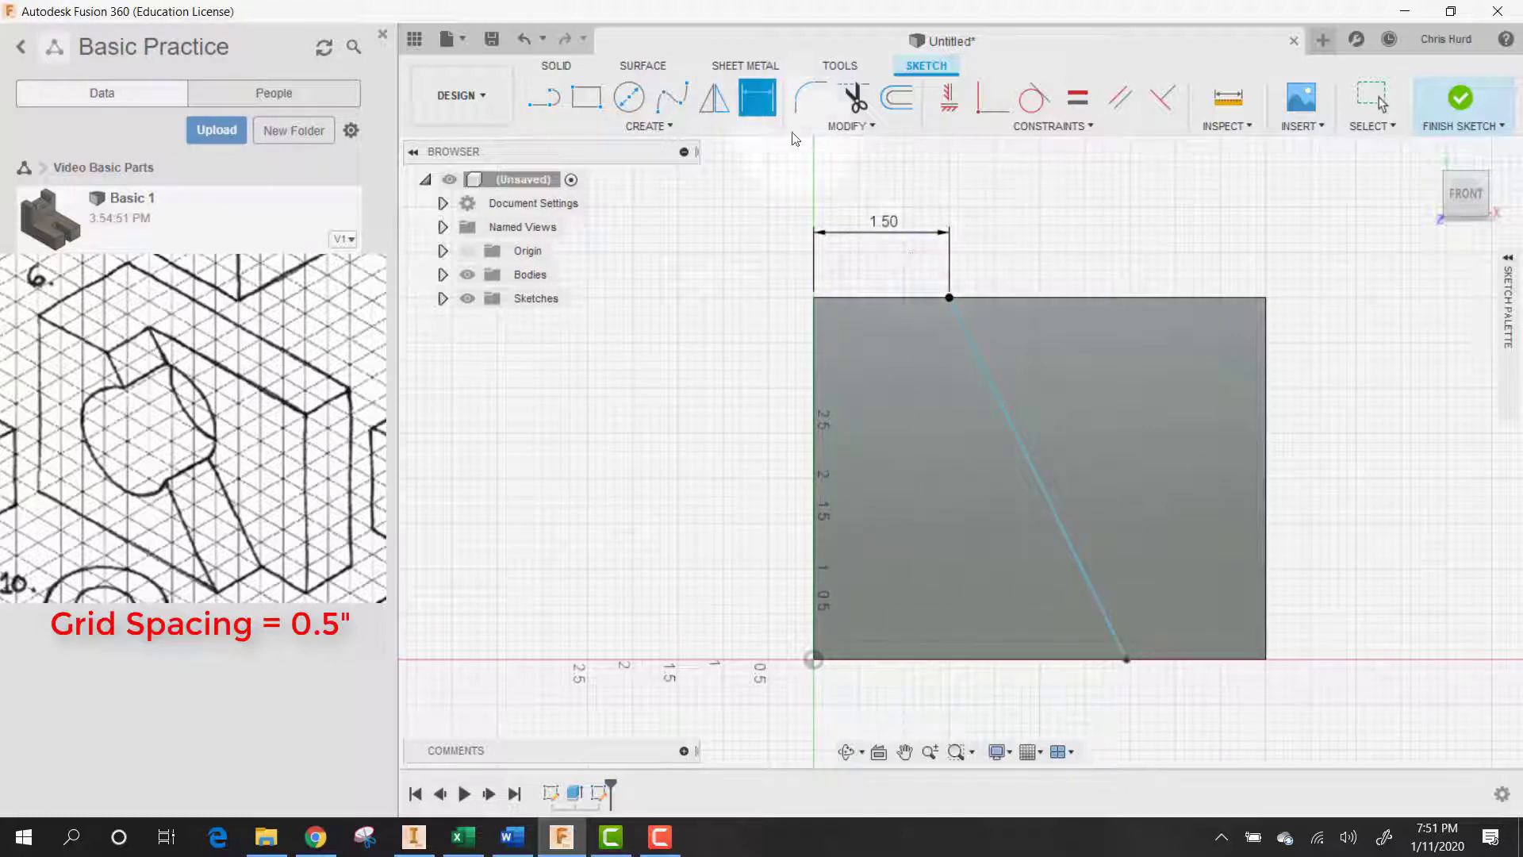
{"action": "left_click", "coordinate": [1127, 662]}
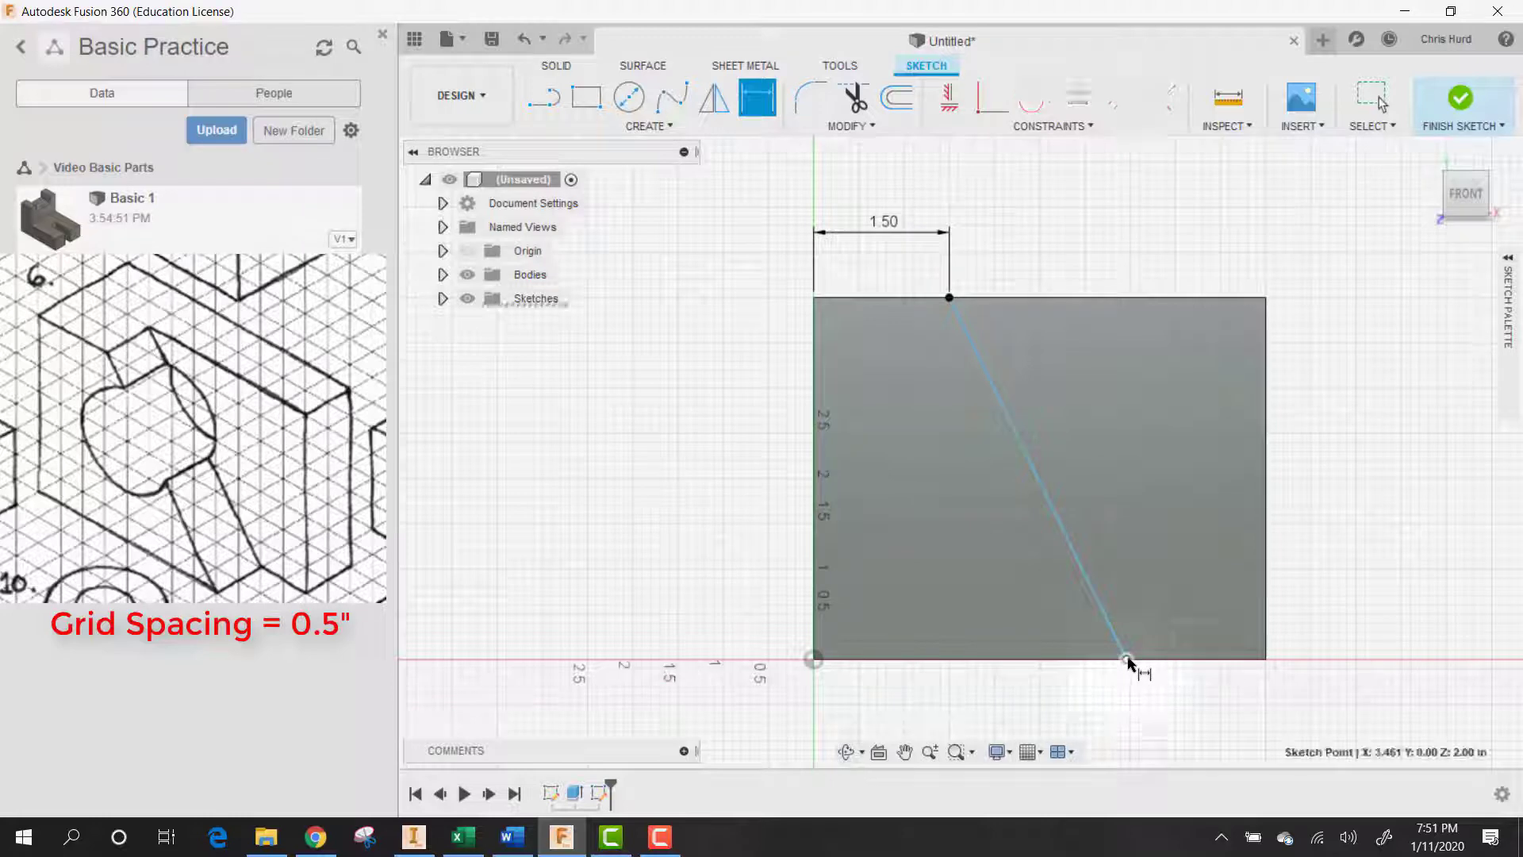
{"action": "left_click", "coordinate": [813, 660]}
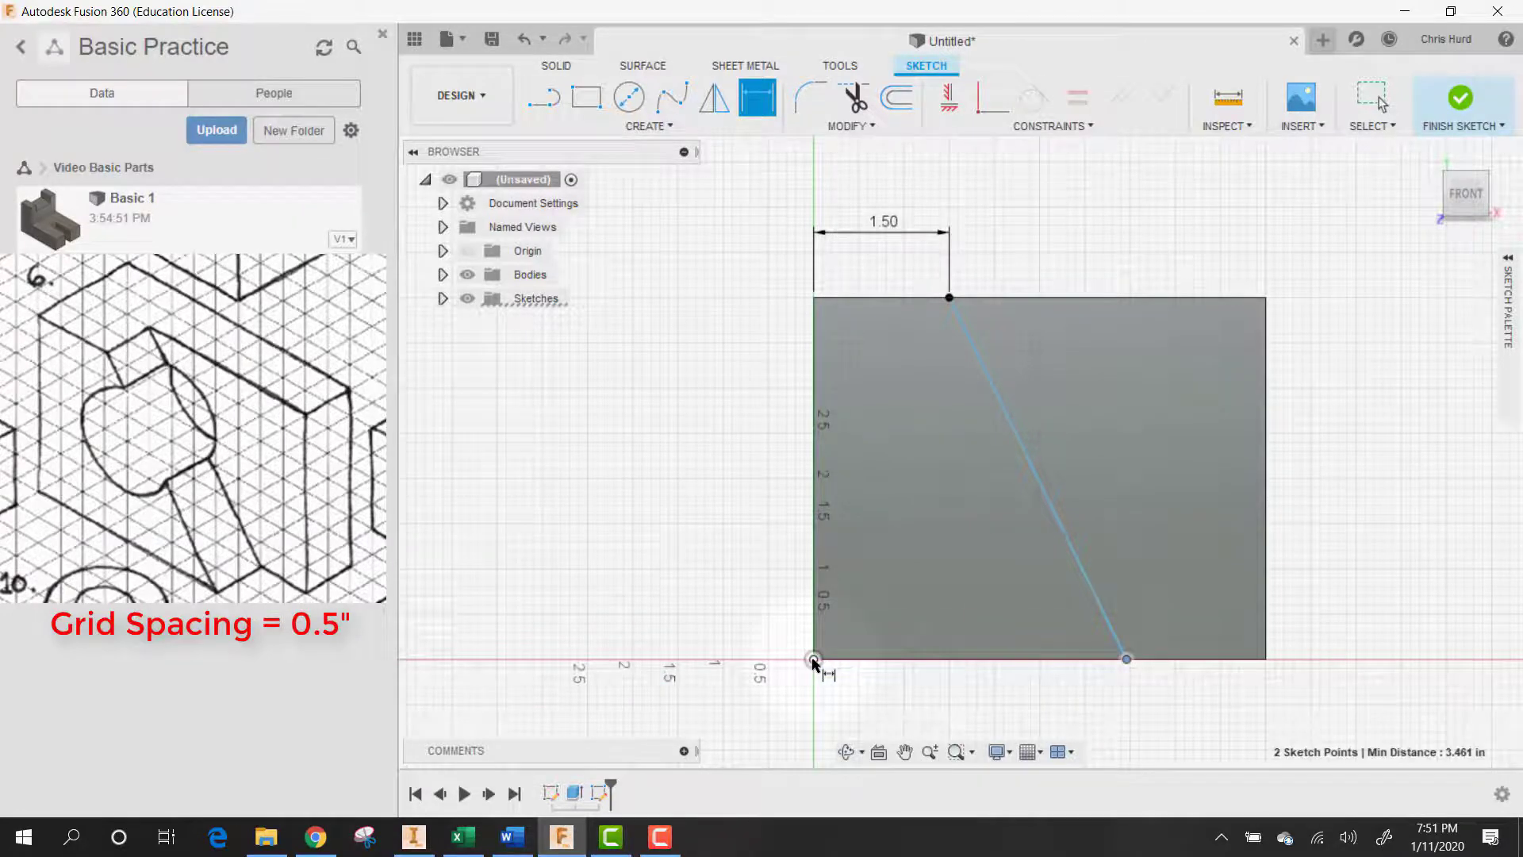
{"action": "left_click", "coordinate": [972, 695]}
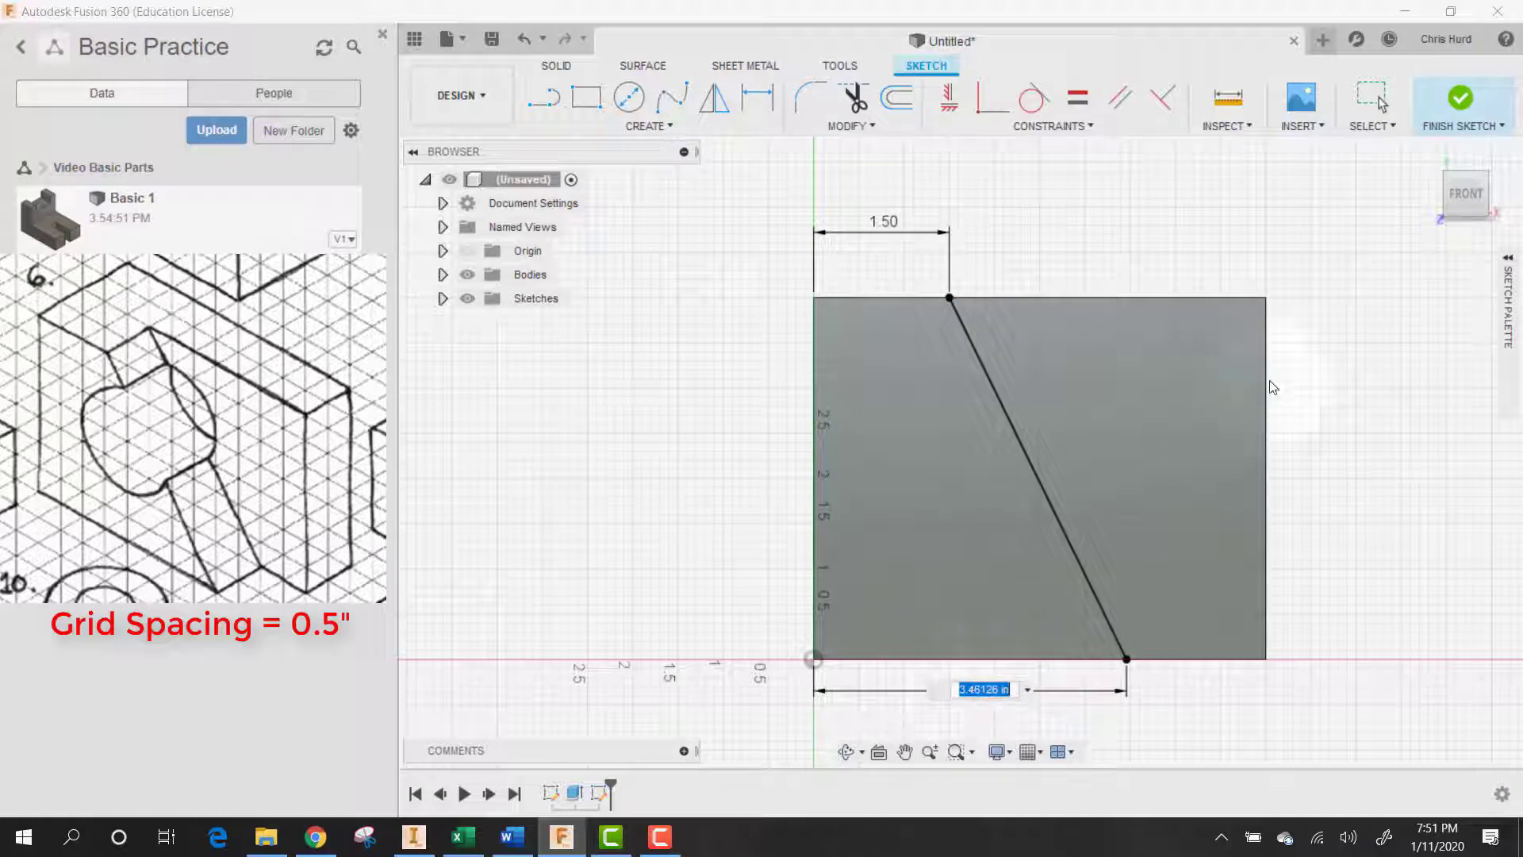
- Press Pull the right-hand triangular profile by -1 in to cut the angled notch
{"action": "right_click", "coordinate": [1152, 384]}
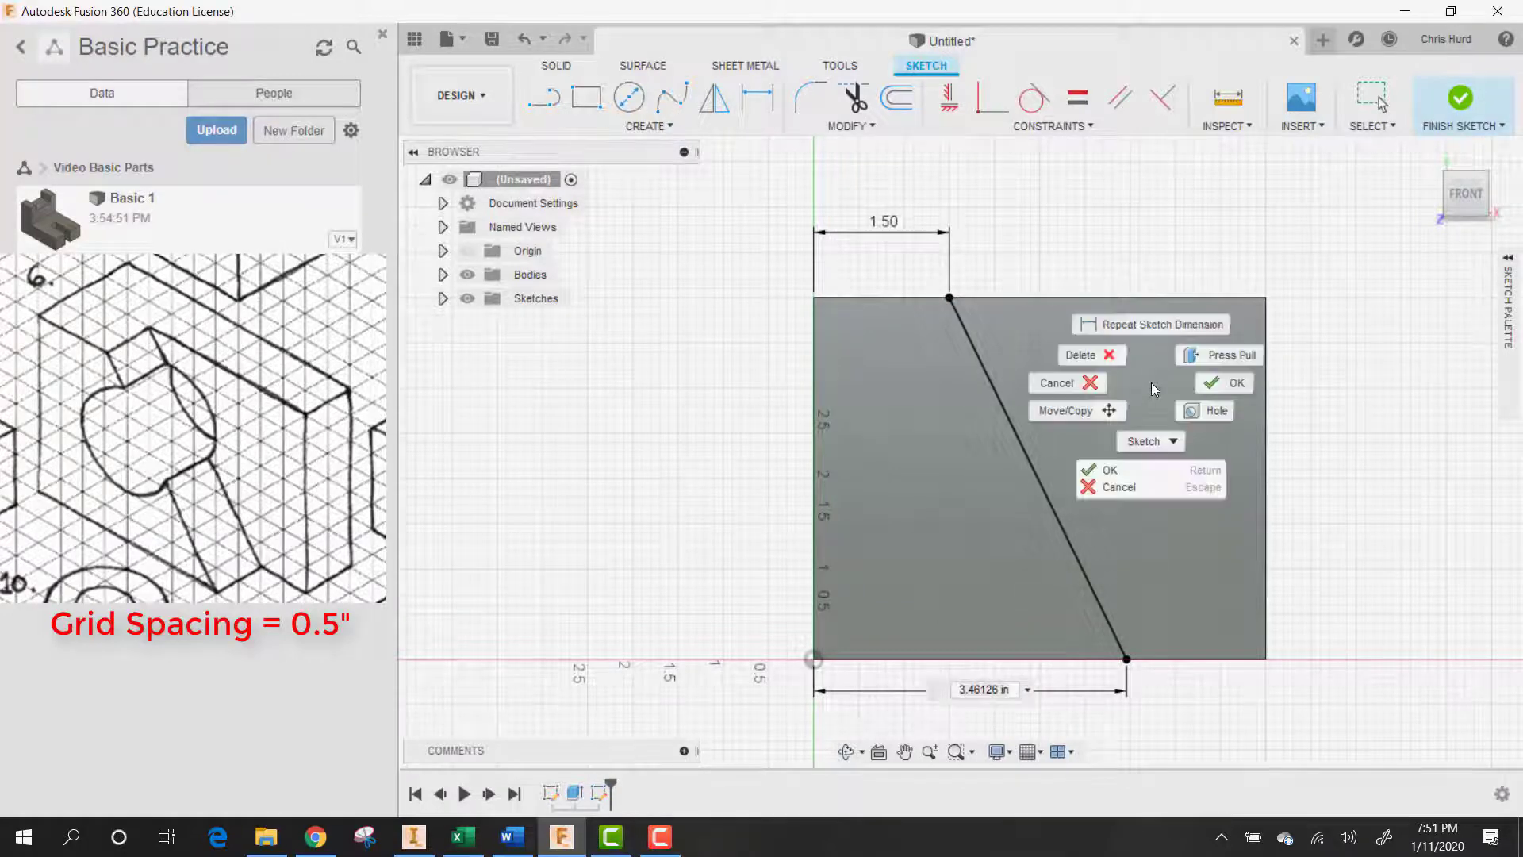
{"action": "left_click", "coordinate": [1244, 360]}
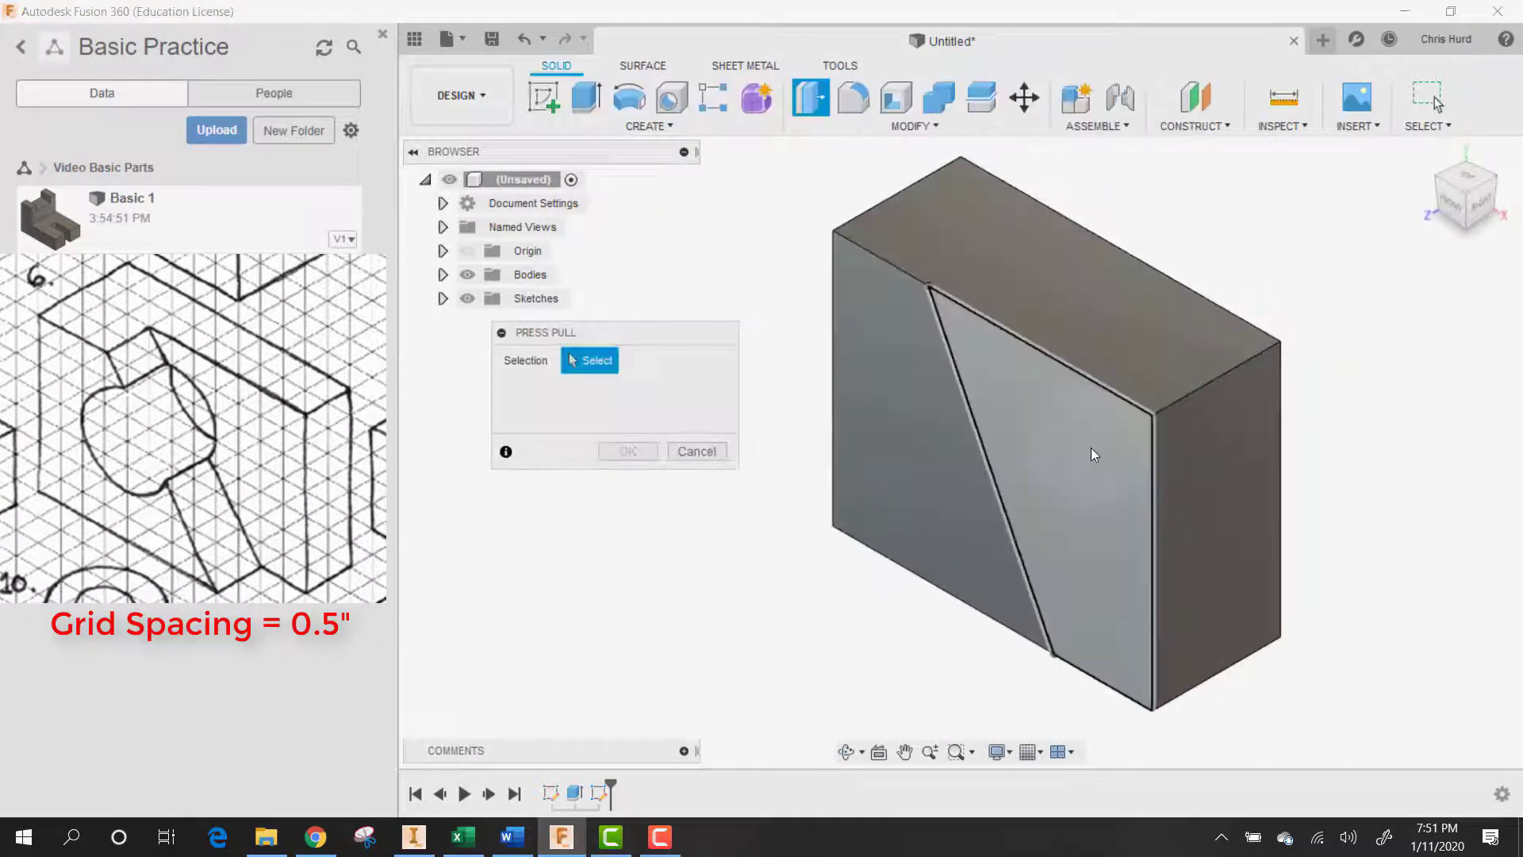
{"action": "left_click", "coordinate": [1087, 449]}
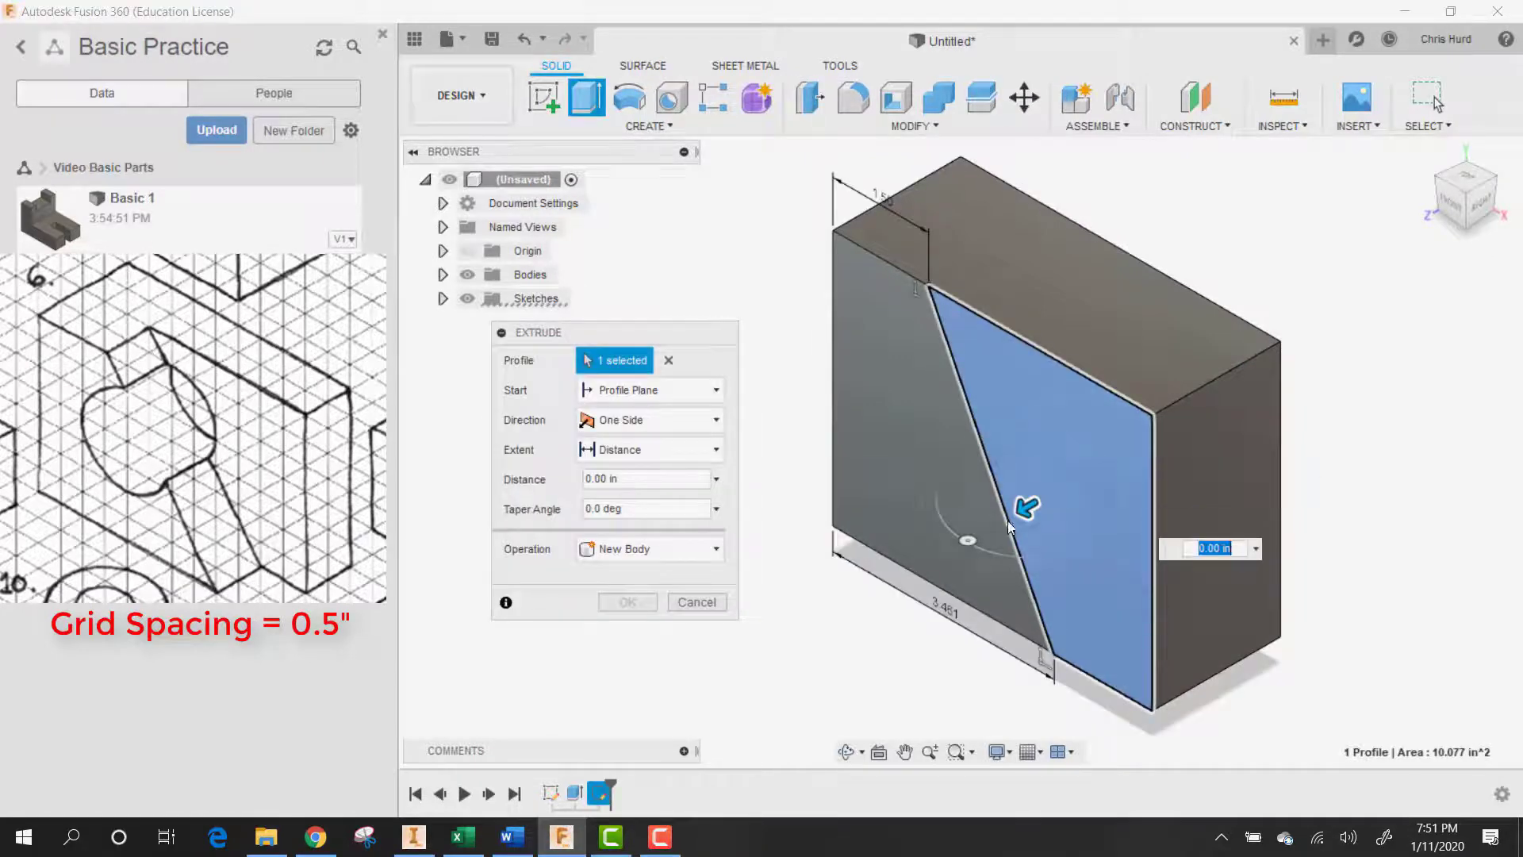
{"action": "type", "text": "-"}
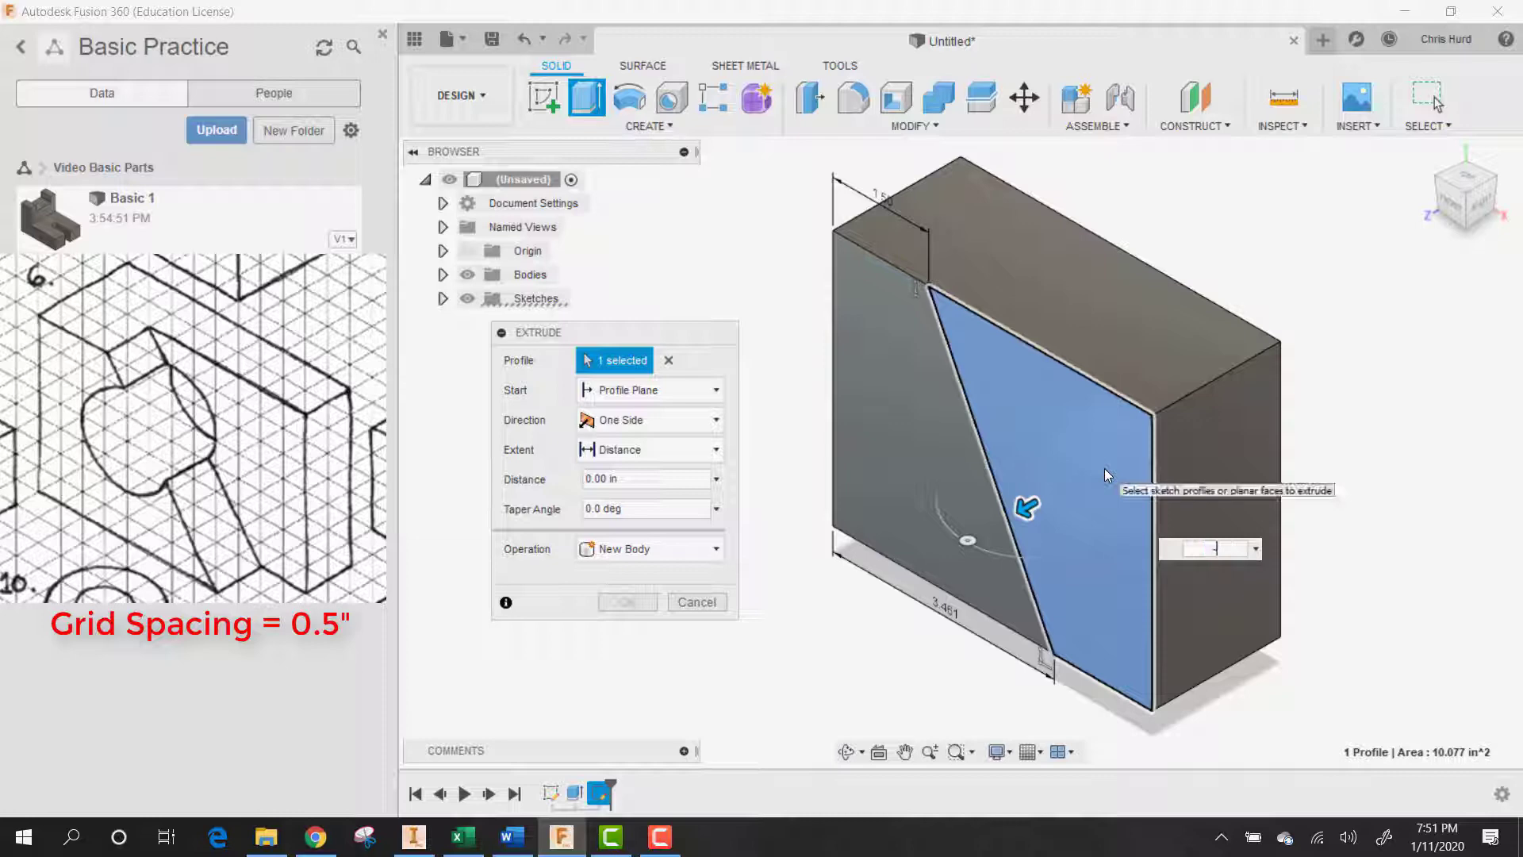
{"action": "type", "text": "1"}
{"action": "key", "text": "Return"}
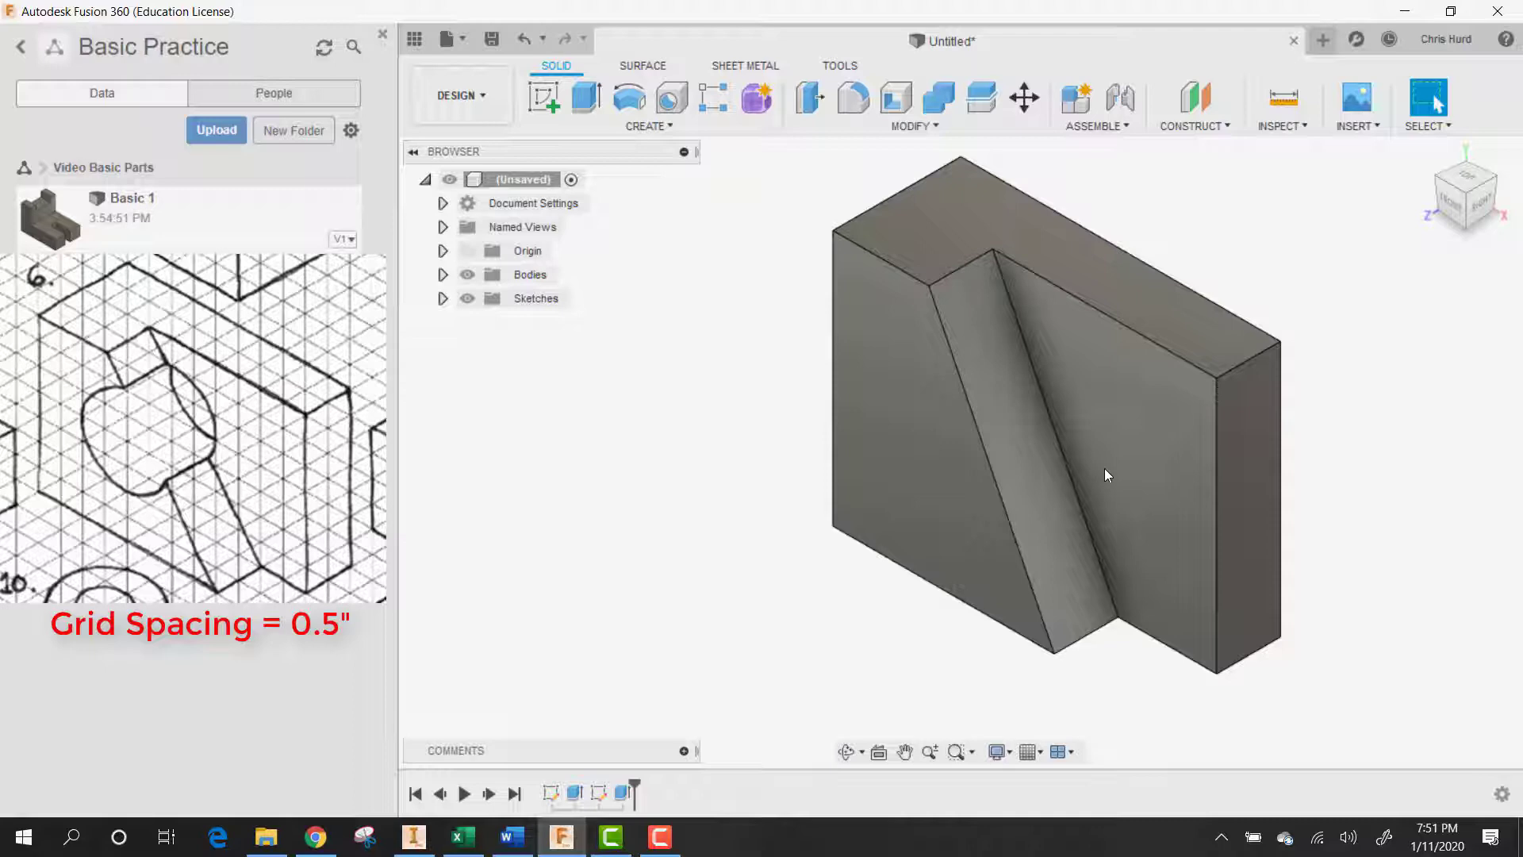
- Place a hole on the raised front face with 2 in diameter, offset 2 in from the left edge
{"action": "left_click", "coordinate": [672, 101]}
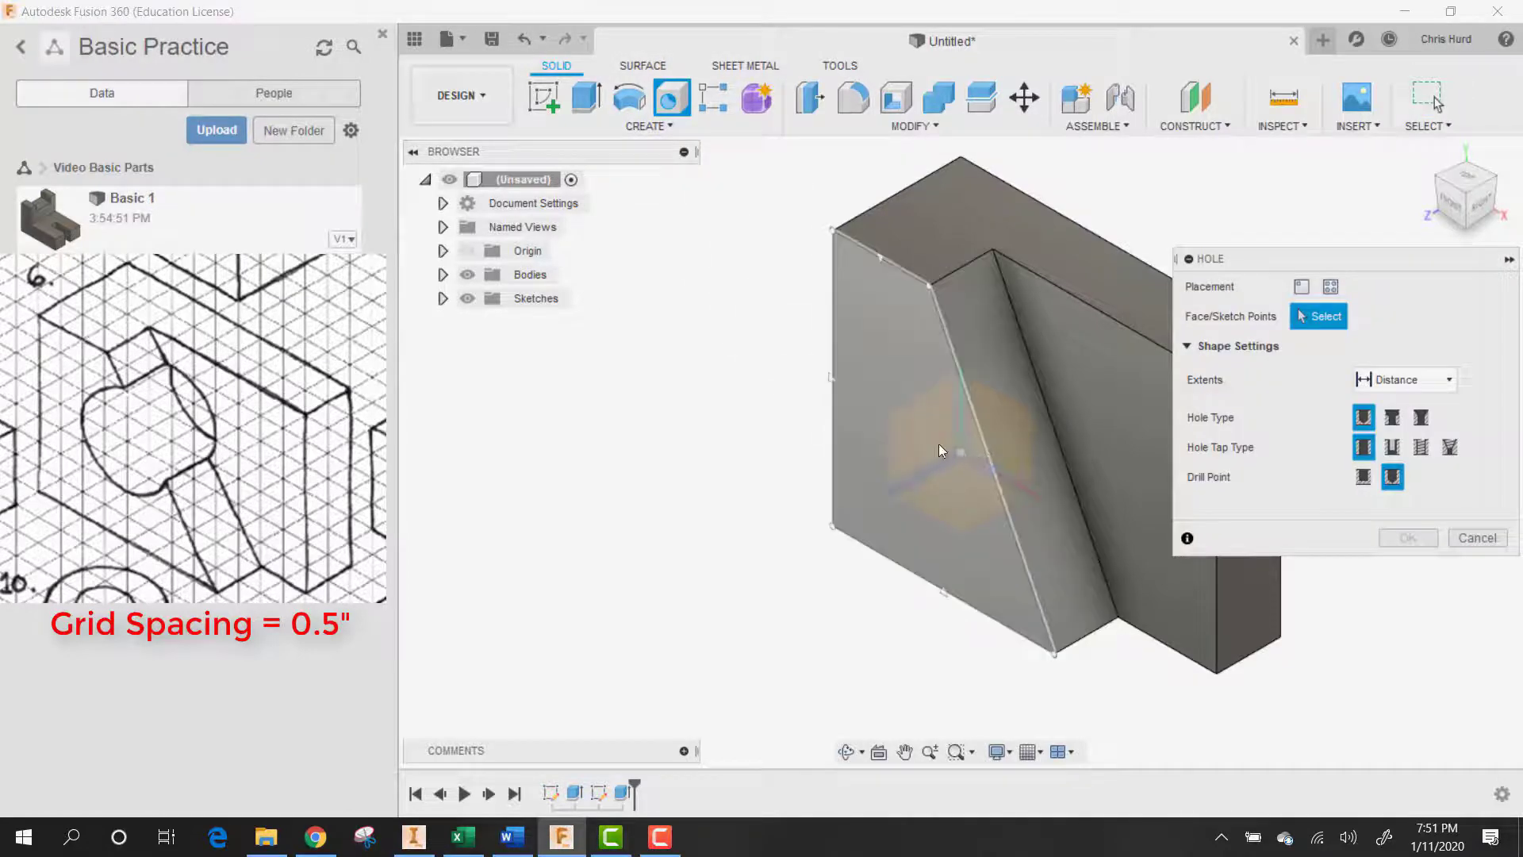
{"action": "left_click", "coordinate": [926, 422]}
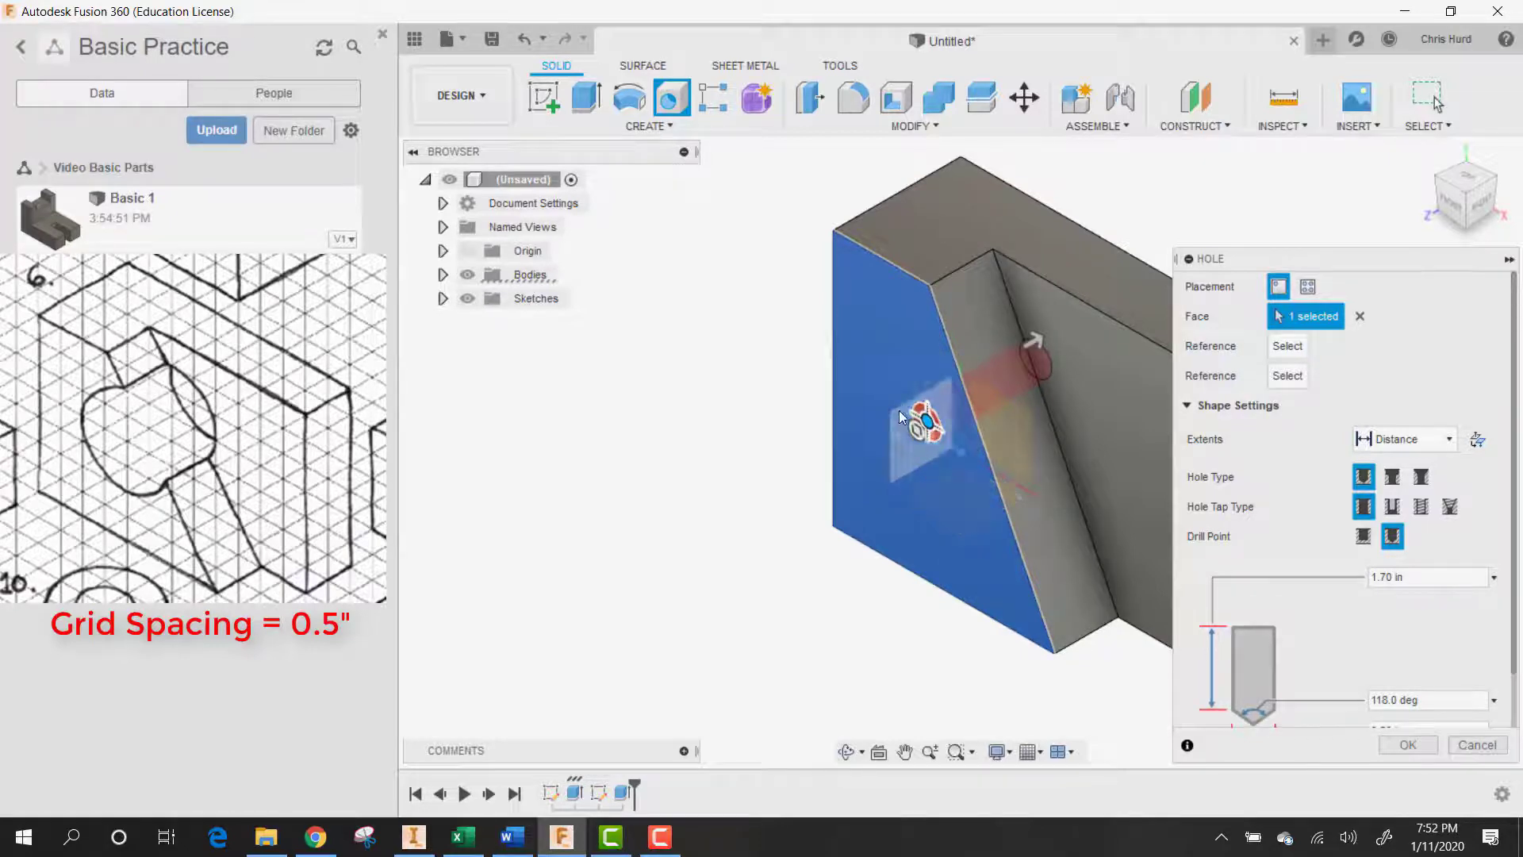
{"action": "left_click", "coordinate": [916, 431]}
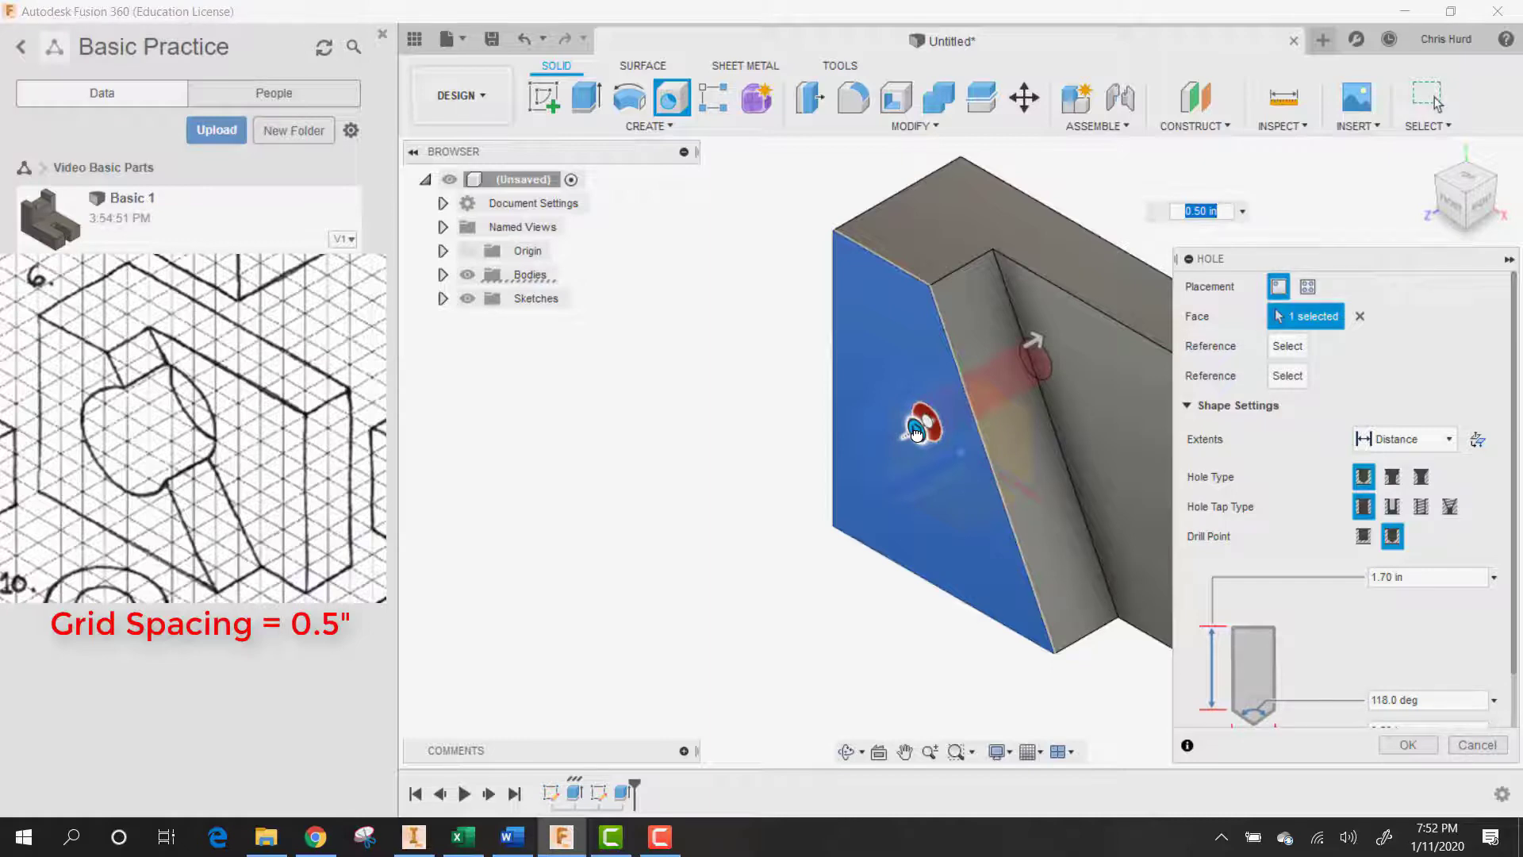
{"action": "left_click_drag", "start_coordinate": [916, 431], "coordinate": [903, 444]}
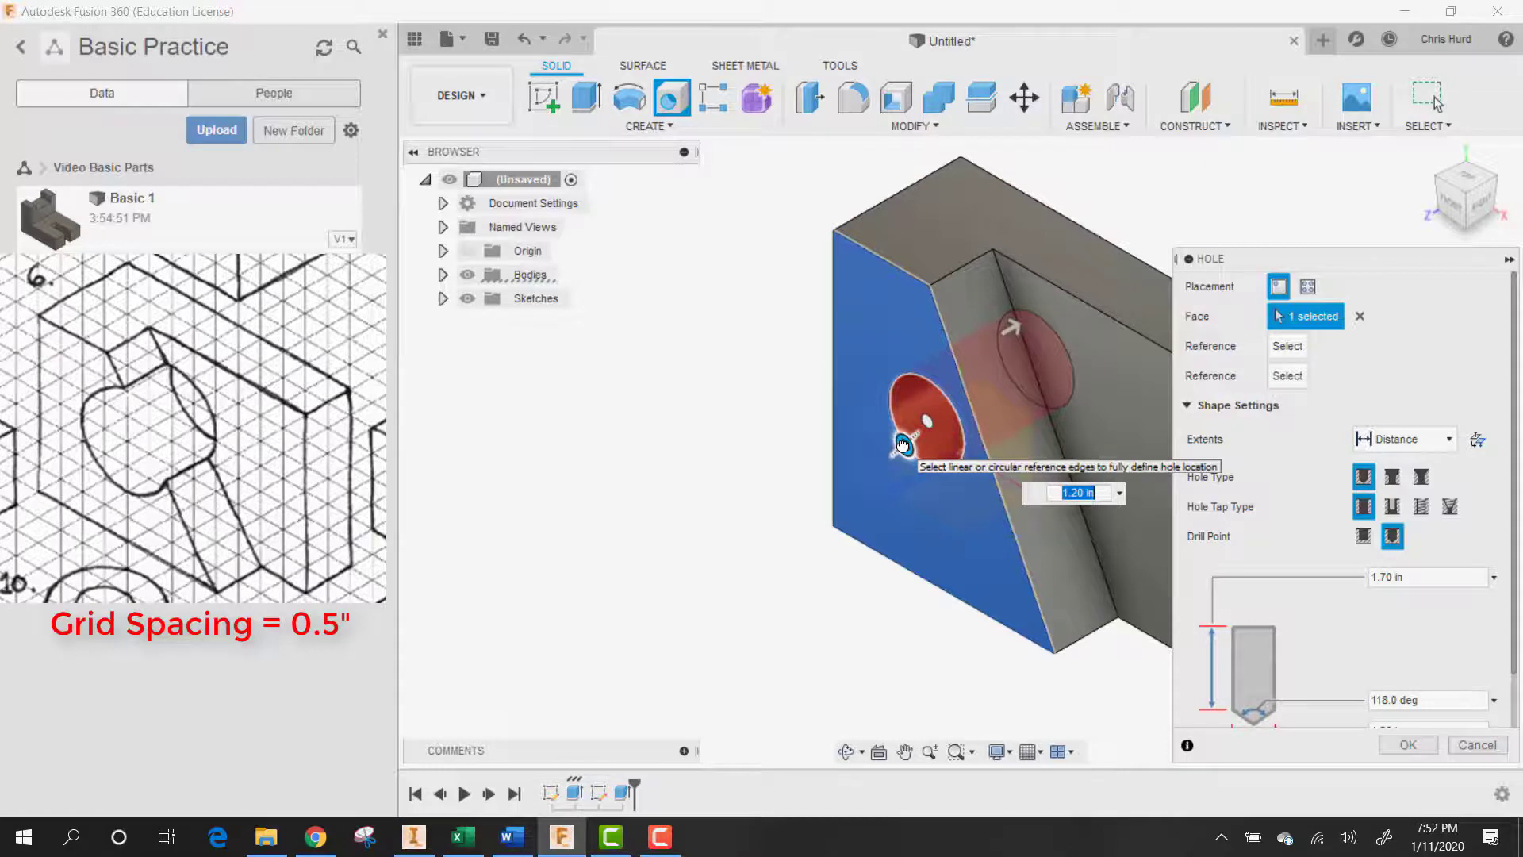
{"action": "type", "text": "2"}
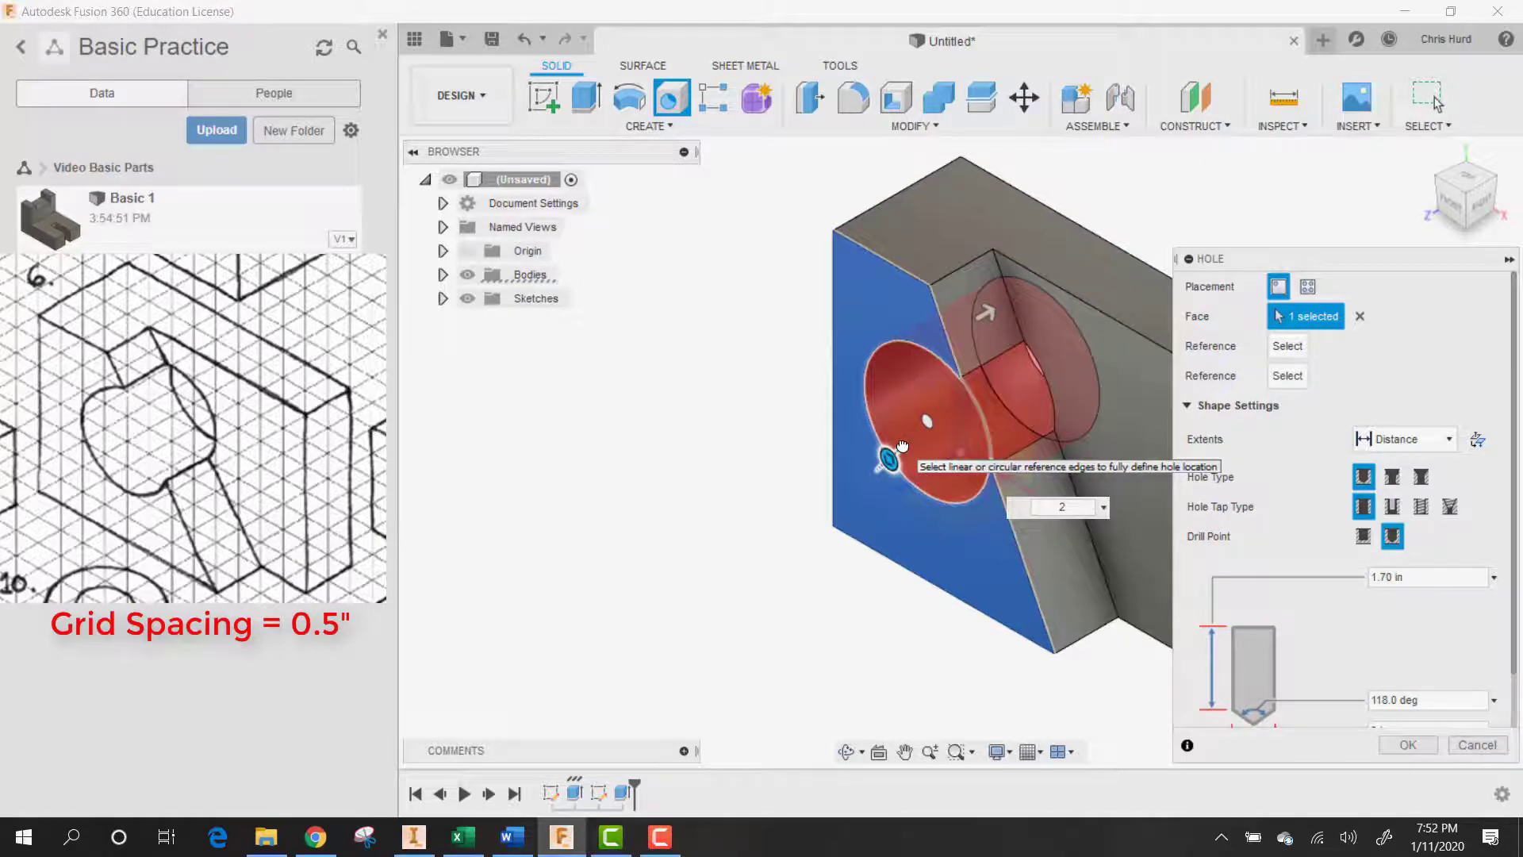
{"action": "key", "text": "Return"}
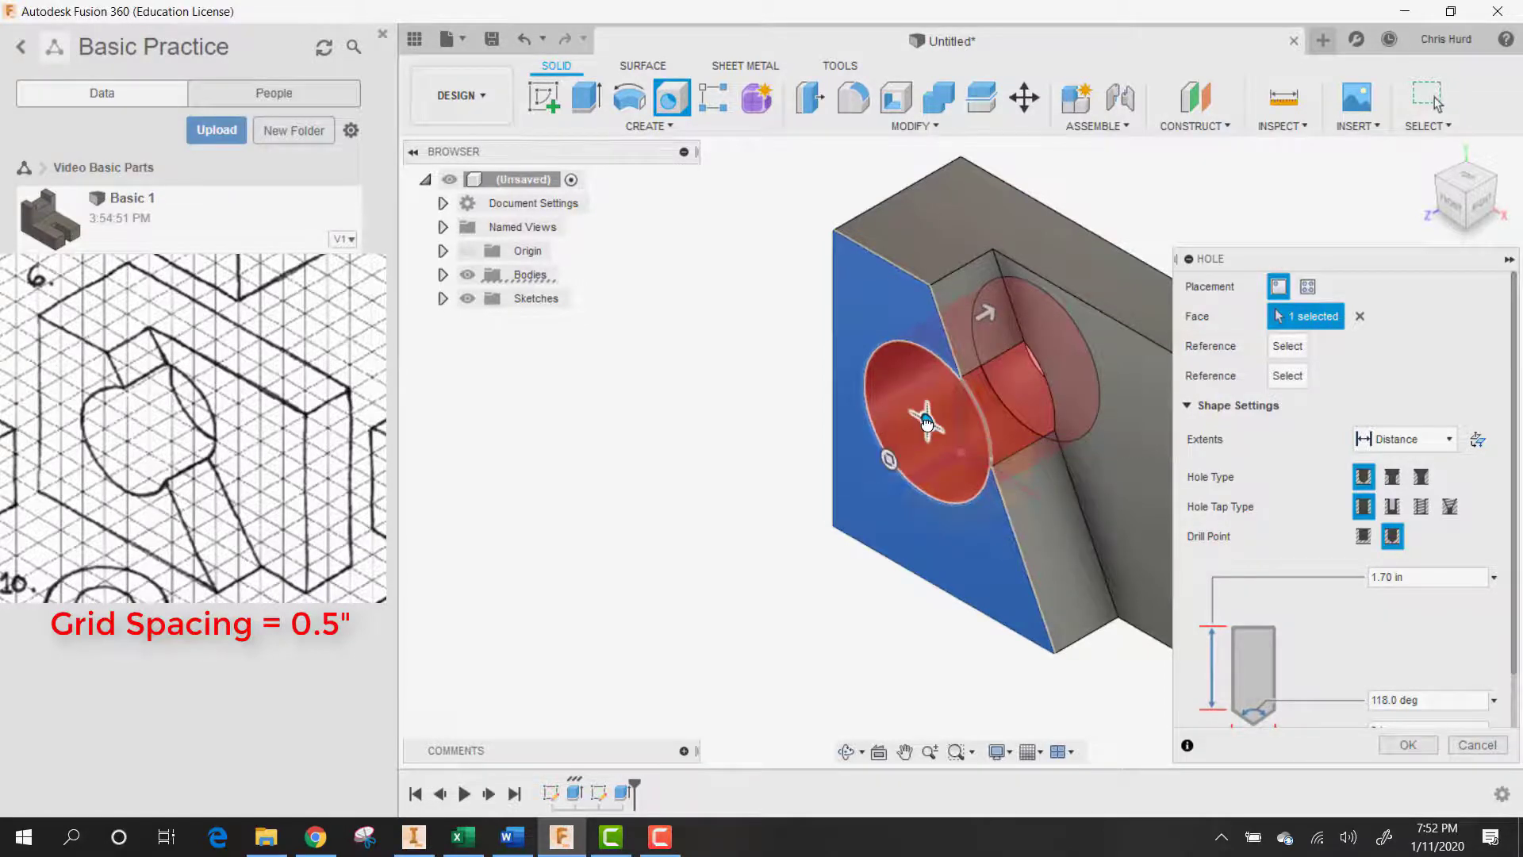
{"action": "left_click", "coordinate": [832, 391]}
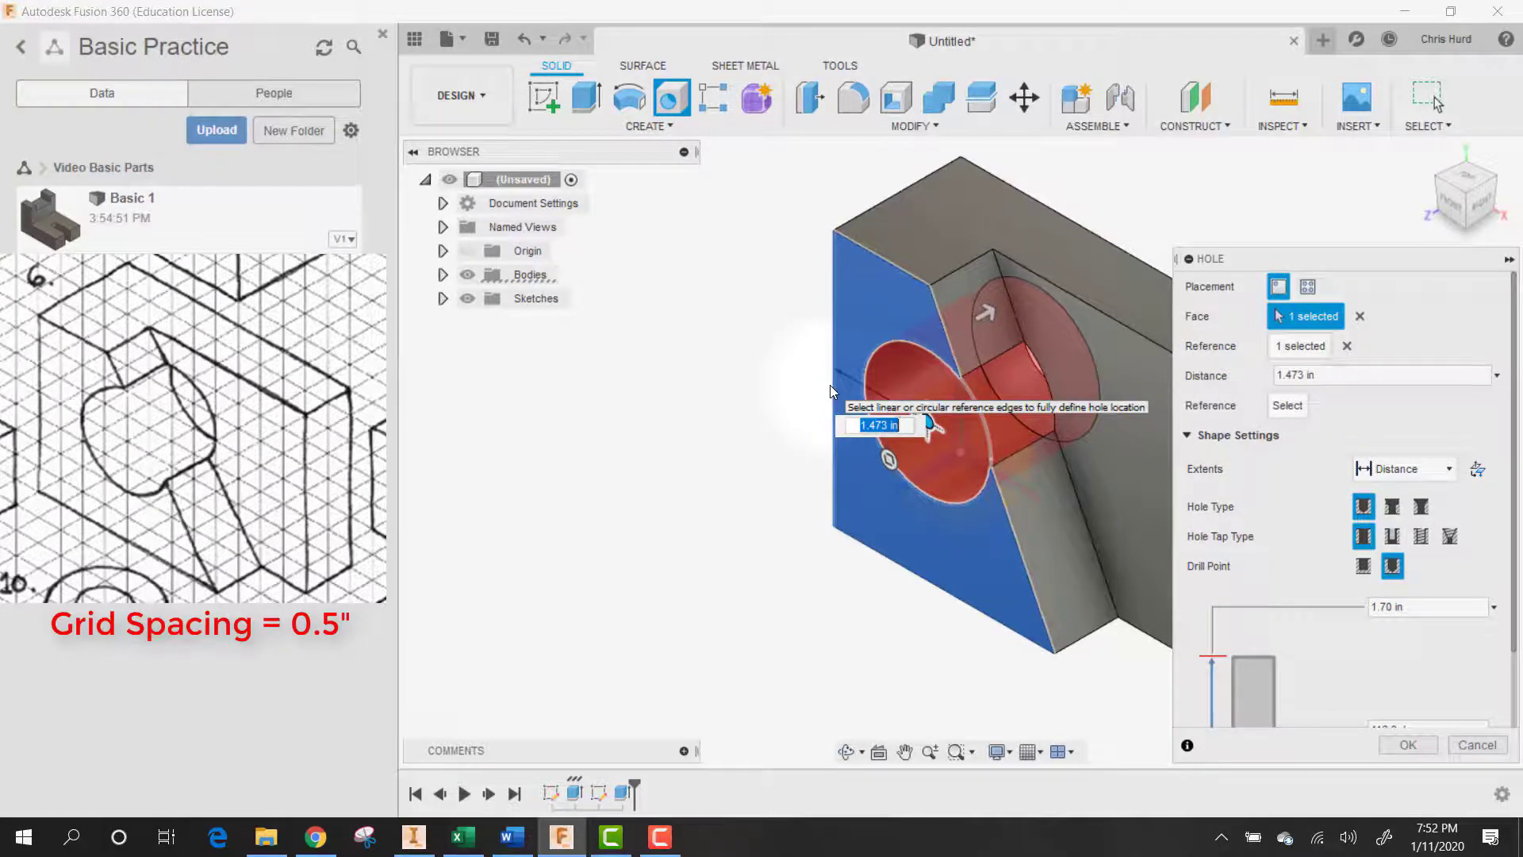
{"action": "type", "text": "2"}
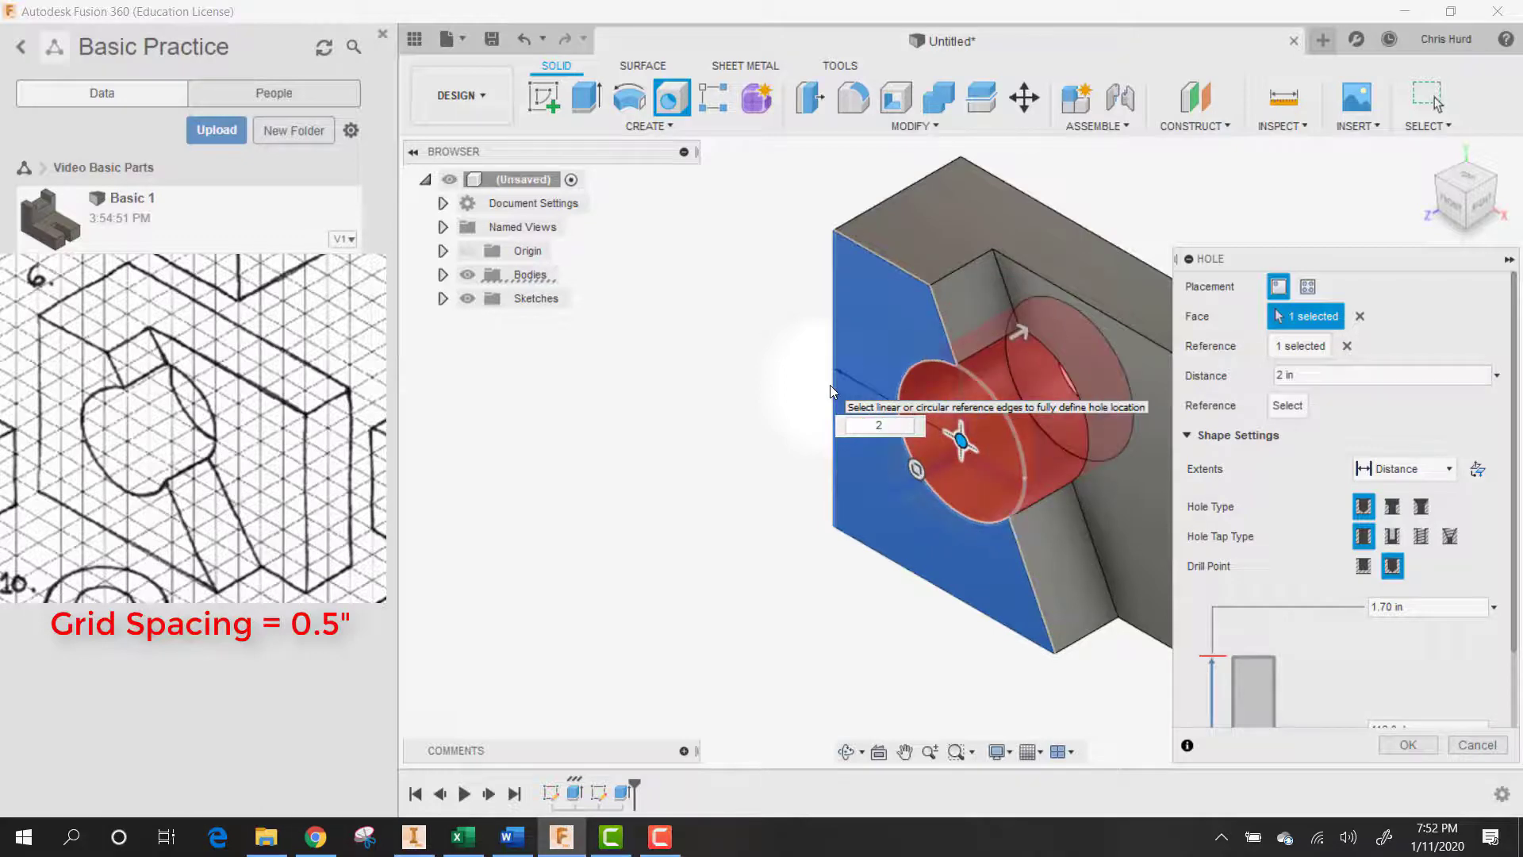
- Offset the hole 1.5 in from the top edge, set Extents to All, and confirm it
{"action": "left_click", "coordinate": [912, 277]}
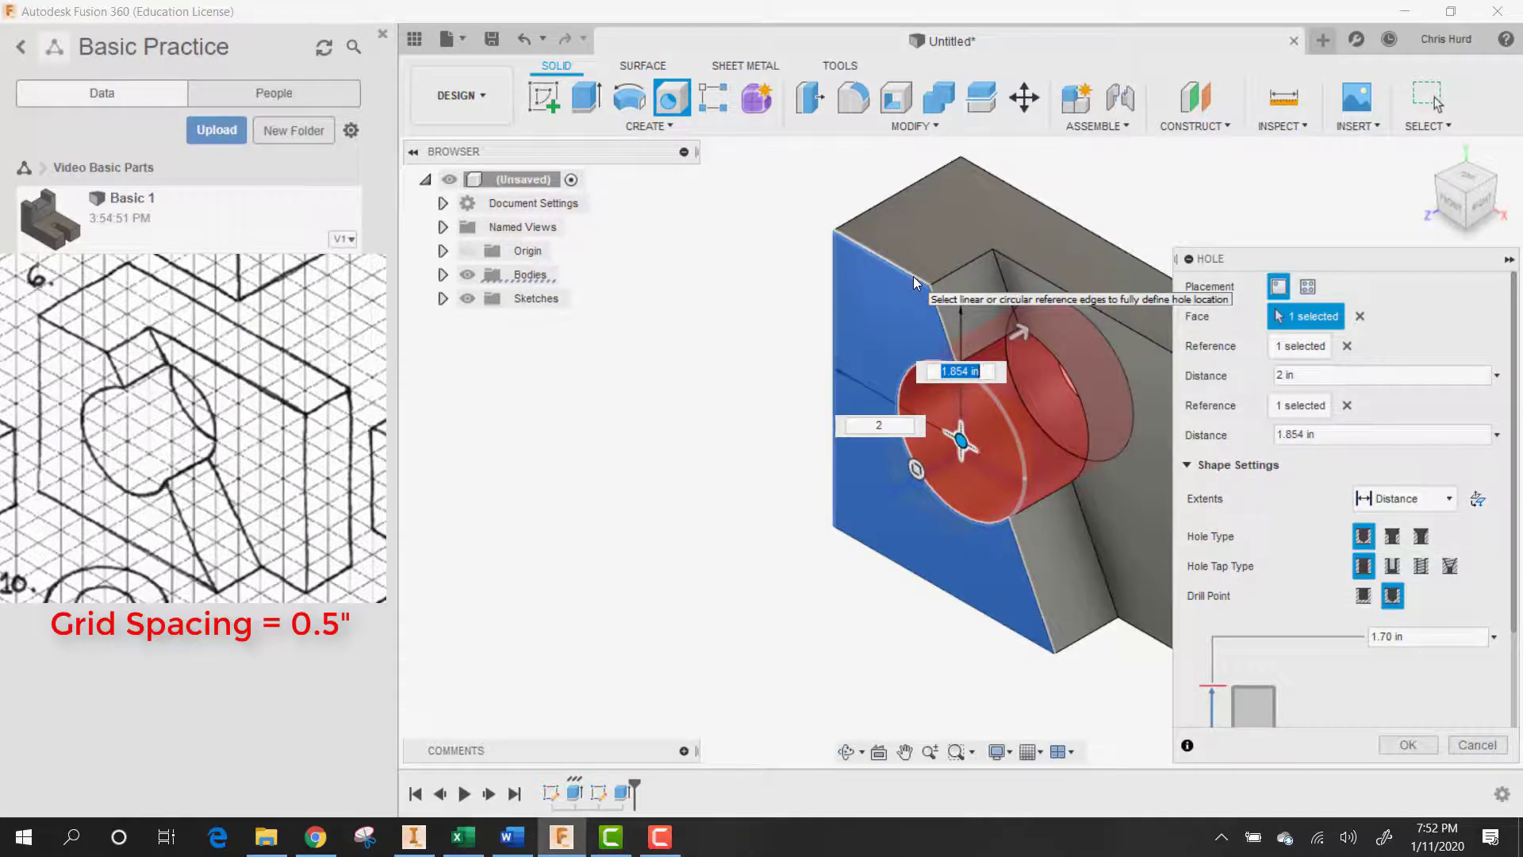
{"action": "type", "text": "1.5"}
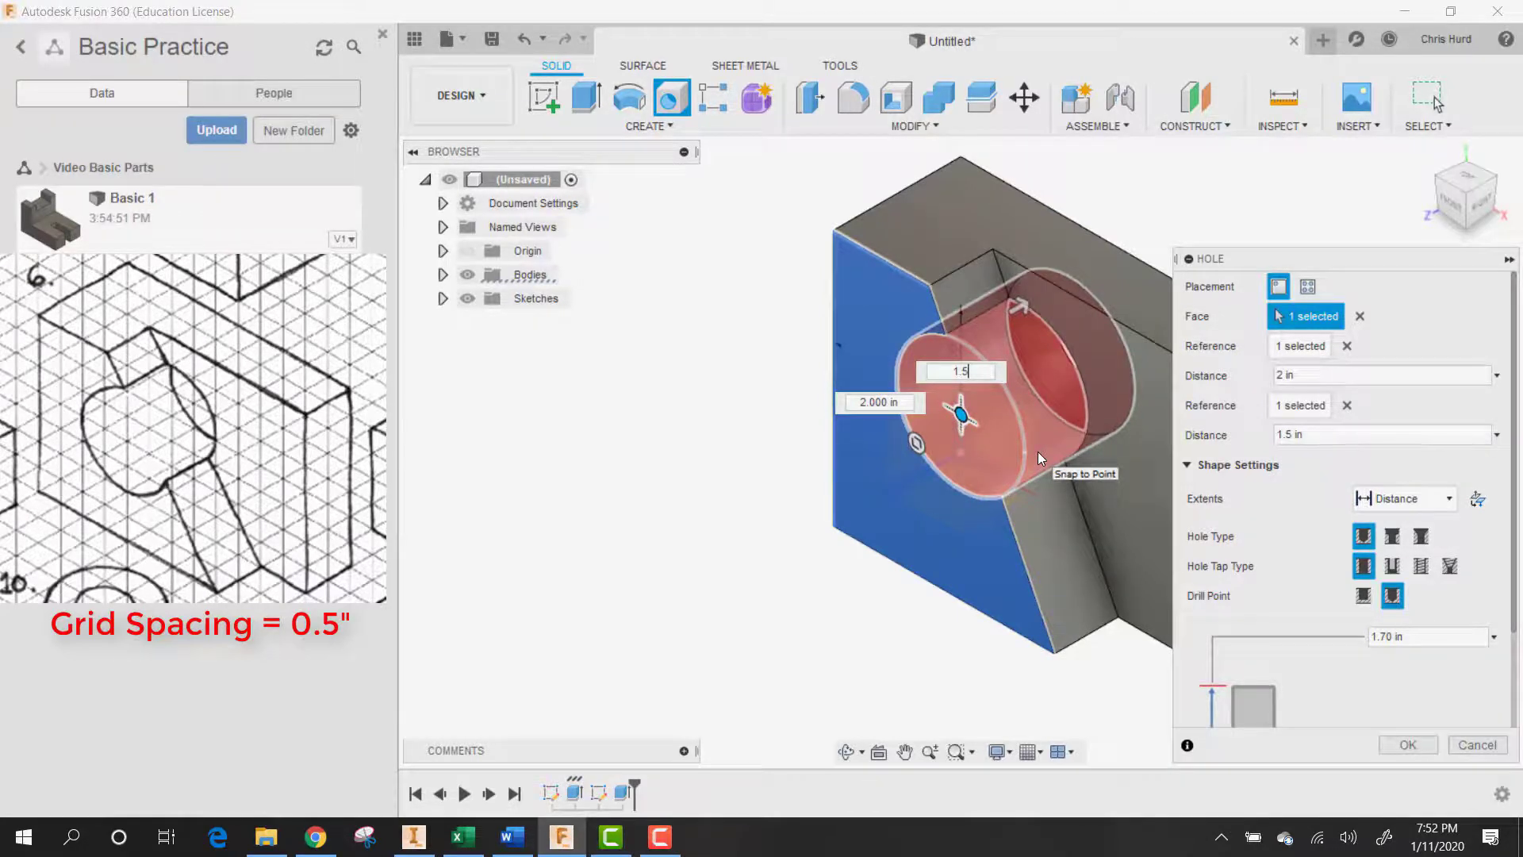
{"action": "left_click", "coordinate": [1453, 503]}
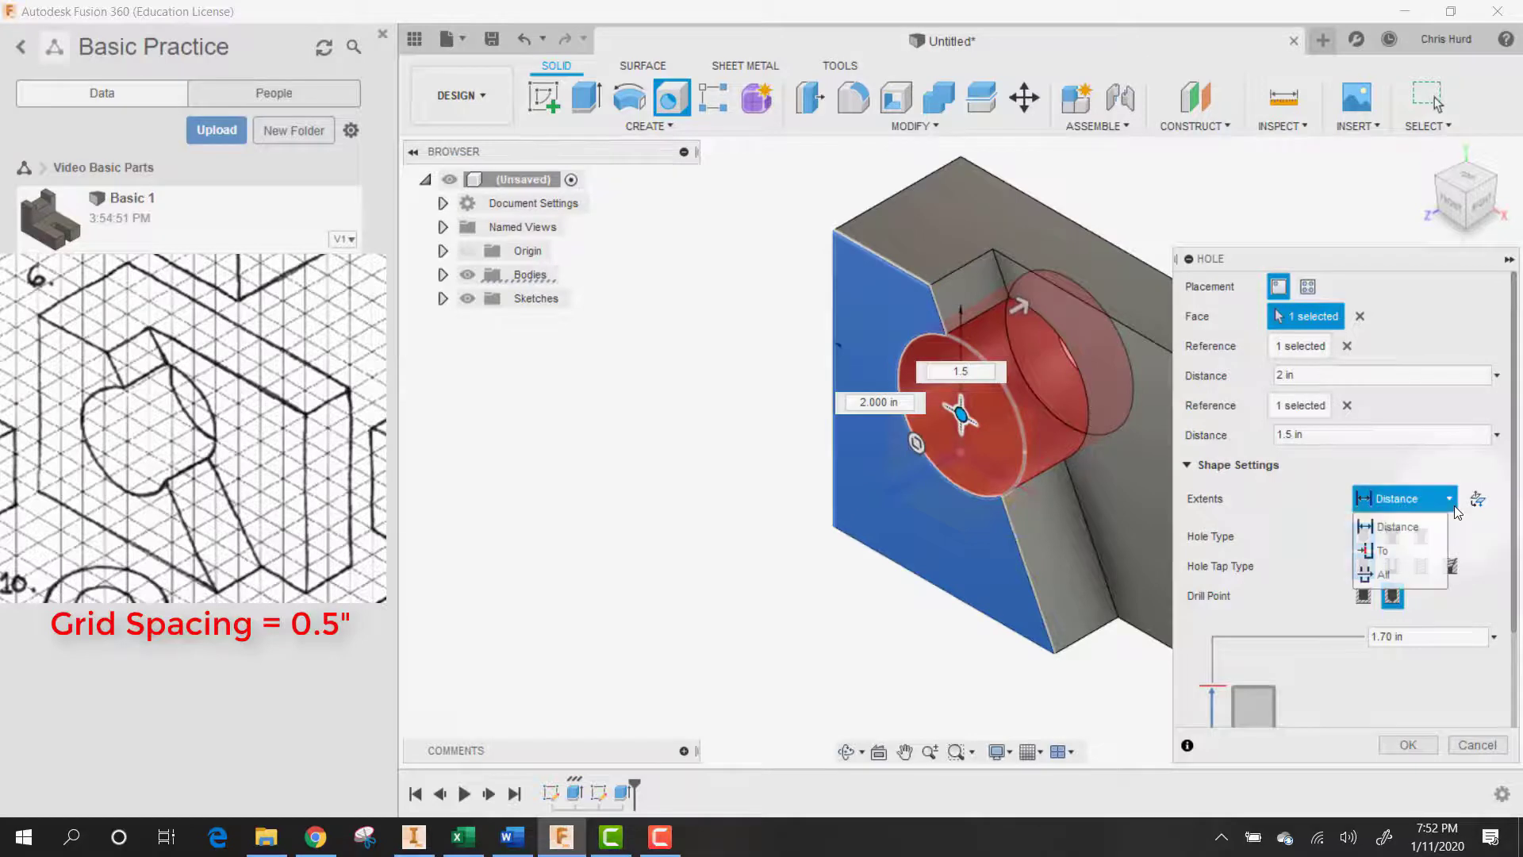
{"action": "left_click", "coordinate": [1387, 573]}
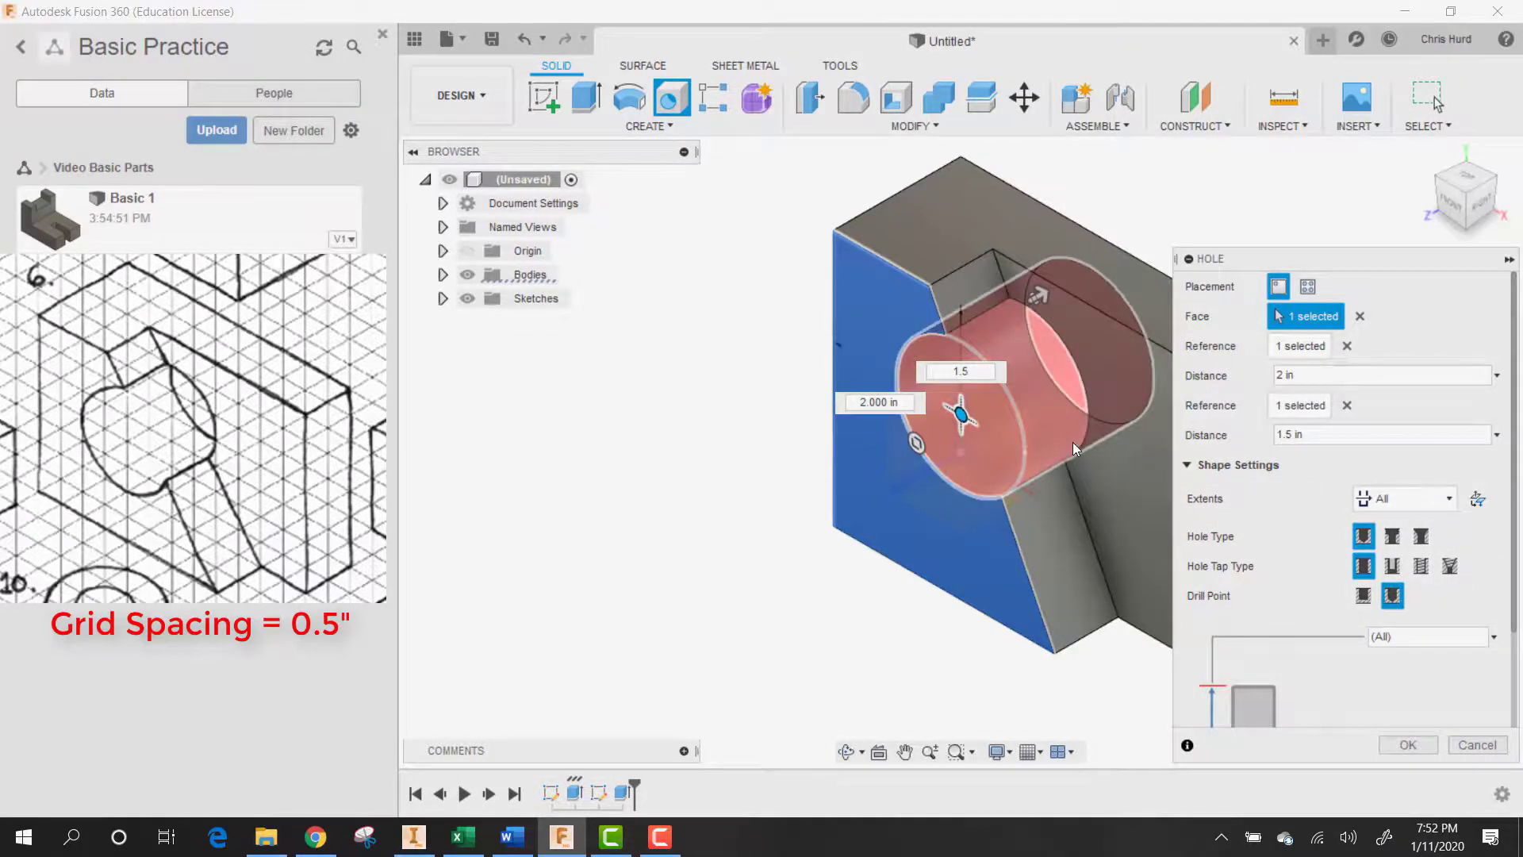
{"action": "left_click", "coordinate": [1406, 746]}
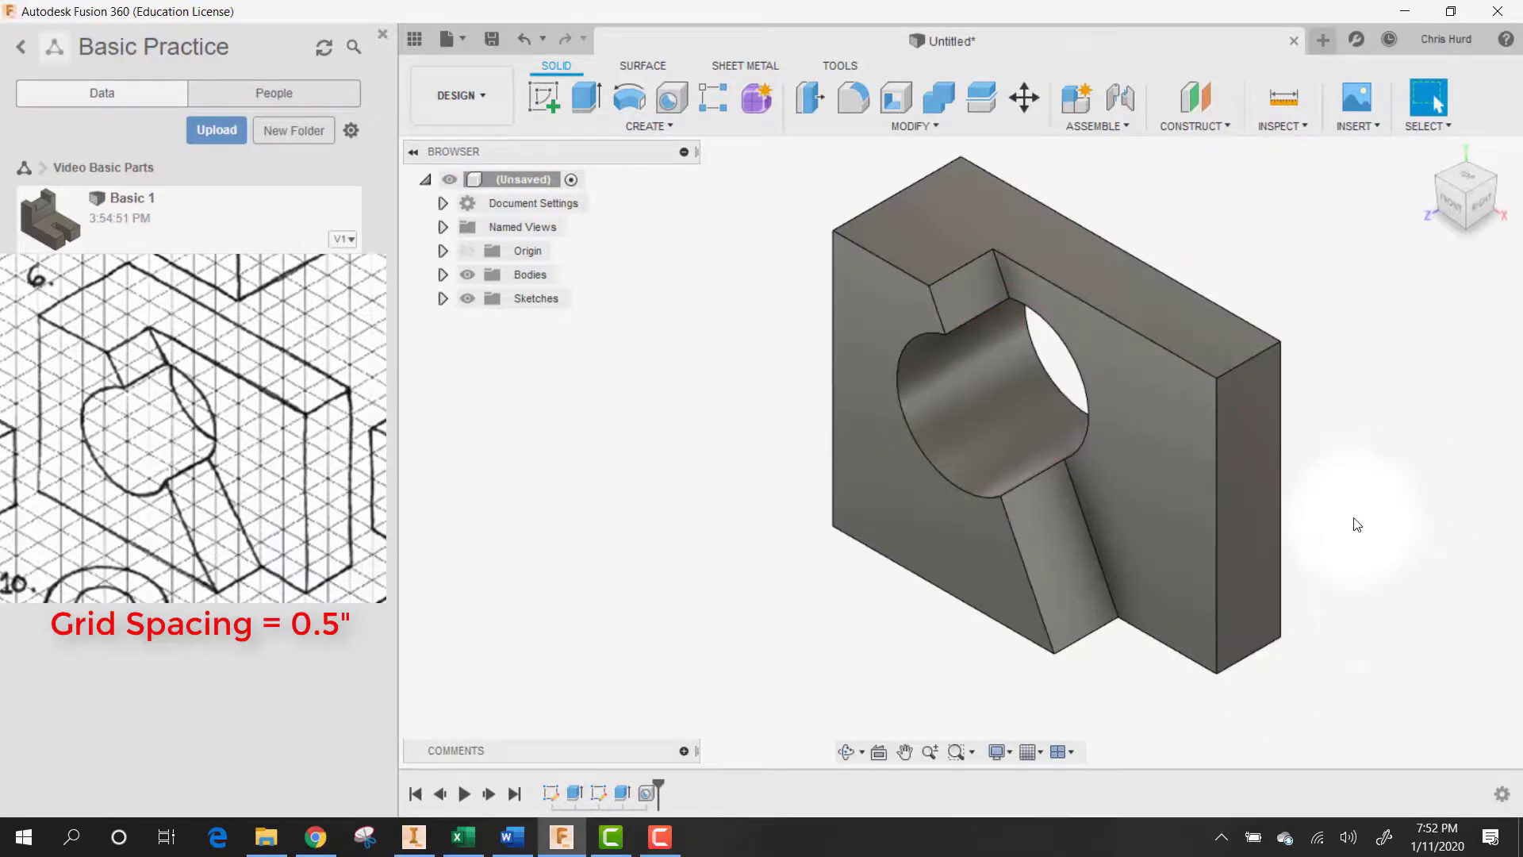